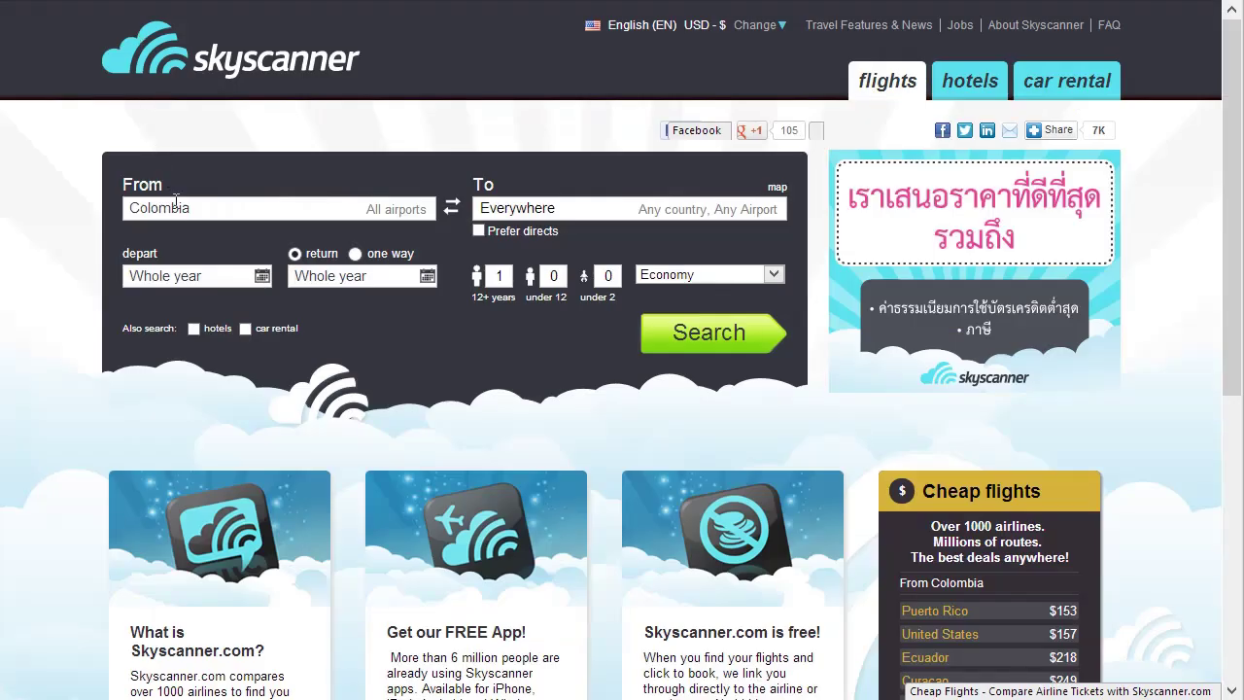
Step: Search for one-way economy flights from Colombia to Everywhere across the whole year
{"action": "left_click", "coordinate": [202, 206]}
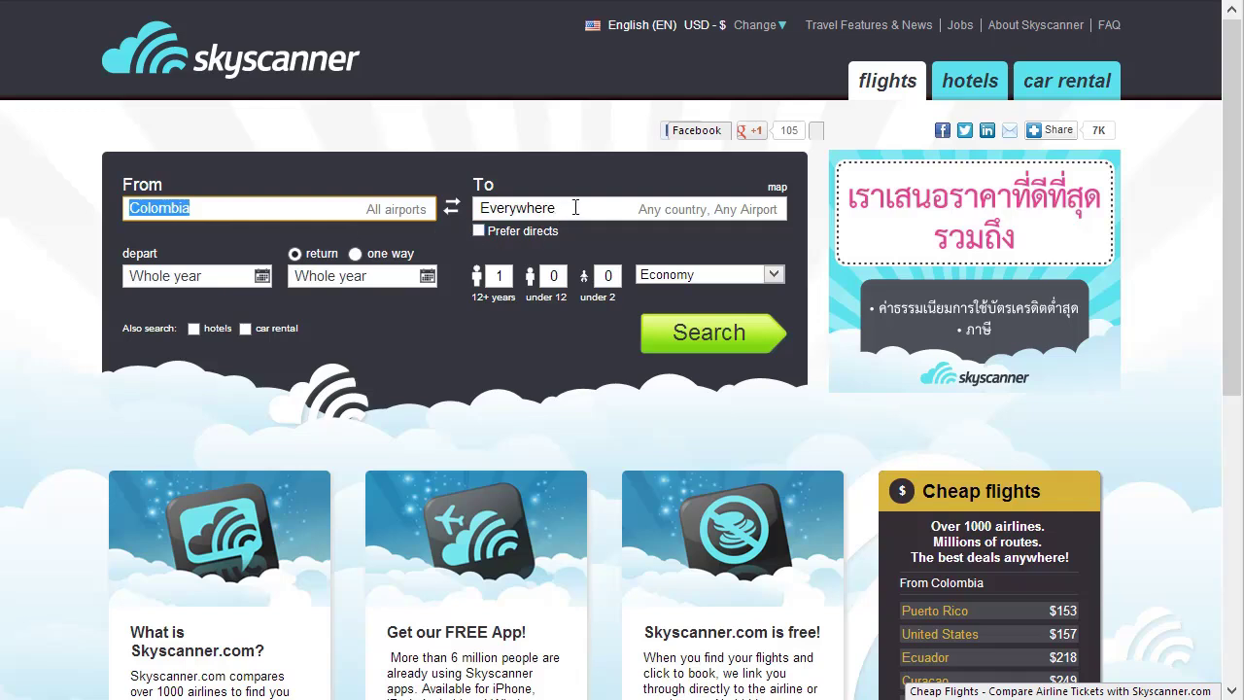
{"action": "left_click", "coordinate": [579, 206]}
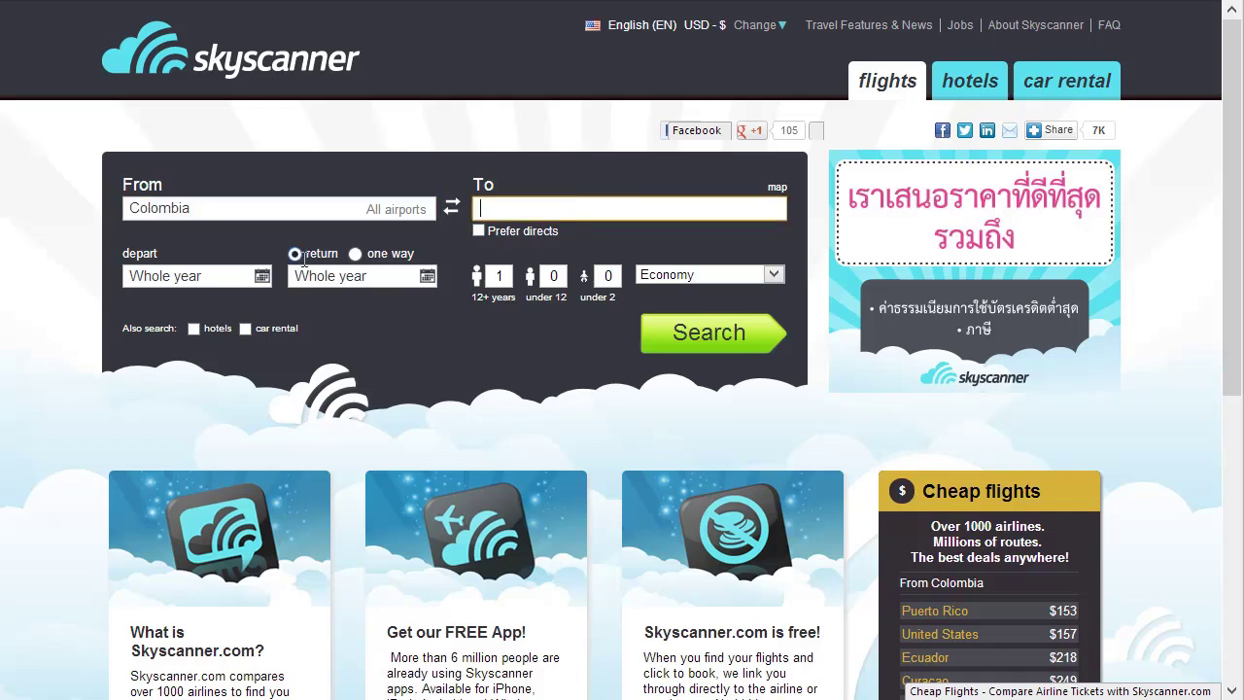
{"action": "left_click", "coordinate": [353, 254]}
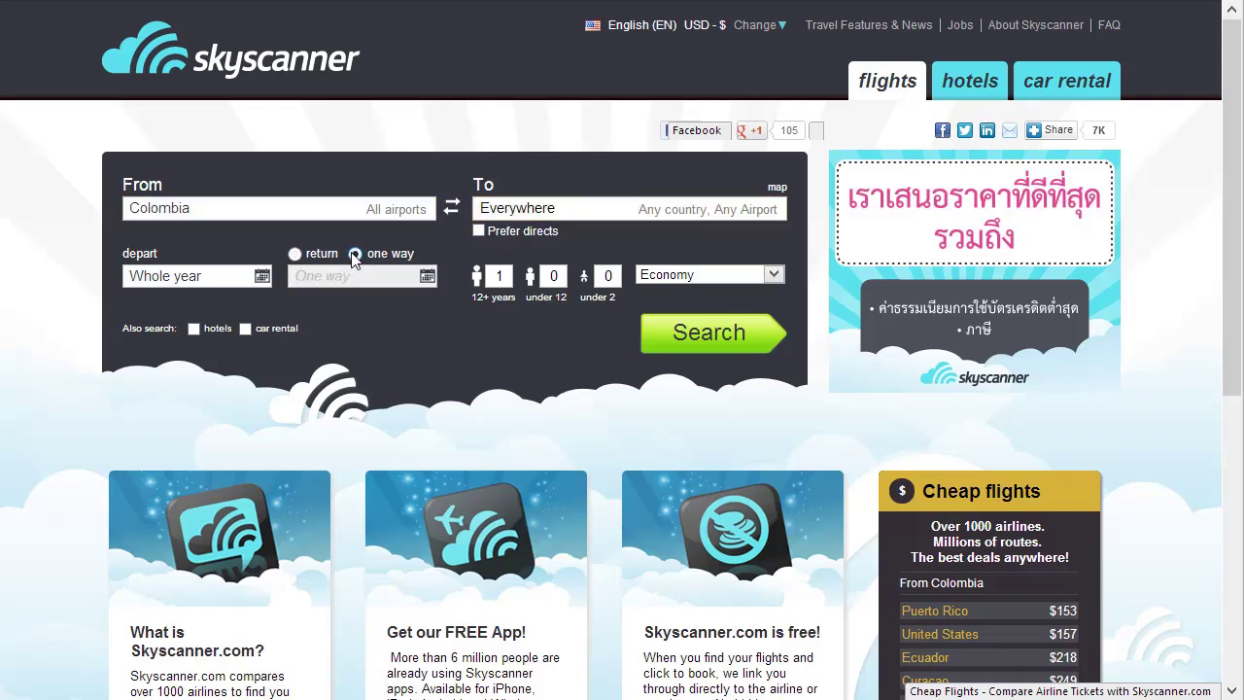
{"action": "left_click", "coordinate": [679, 347]}
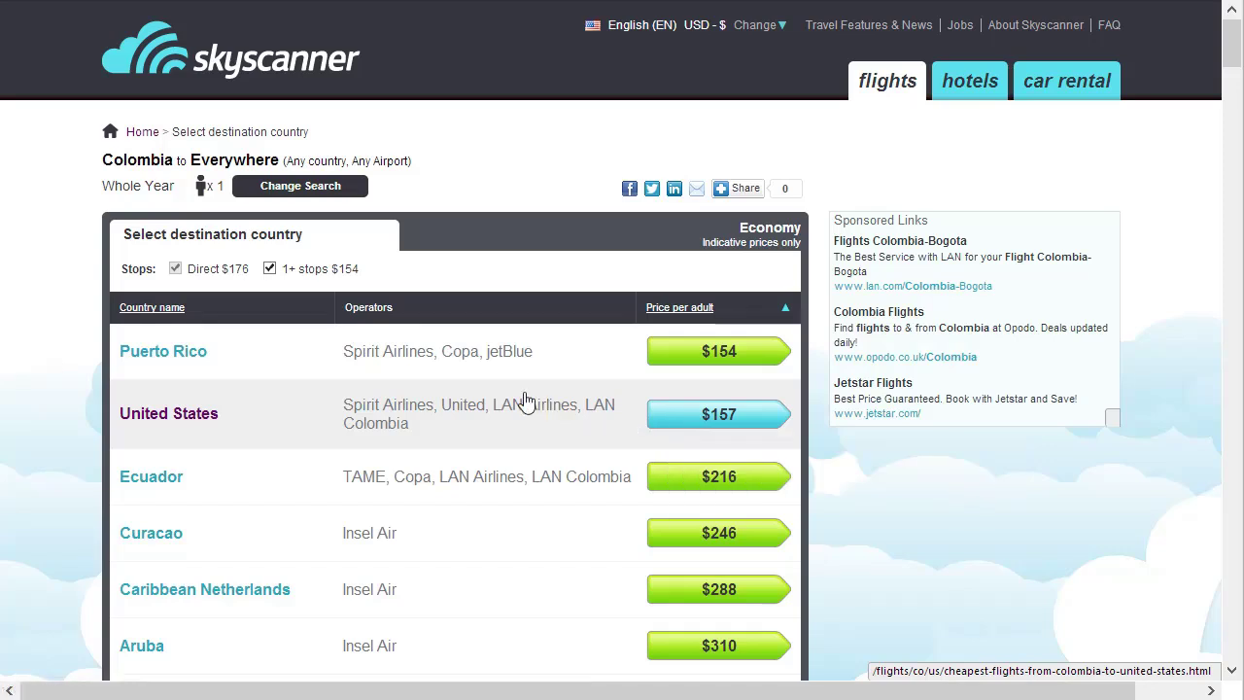
Step: Browse the fares by destination country and choose United States
{"action": "scroll", "coordinate": [522, 402], "scroll_direction": "down", "scroll_amount": 3}
{"action": "scroll", "coordinate": [526, 401], "scroll_direction": "down", "scroll_amount": 3}
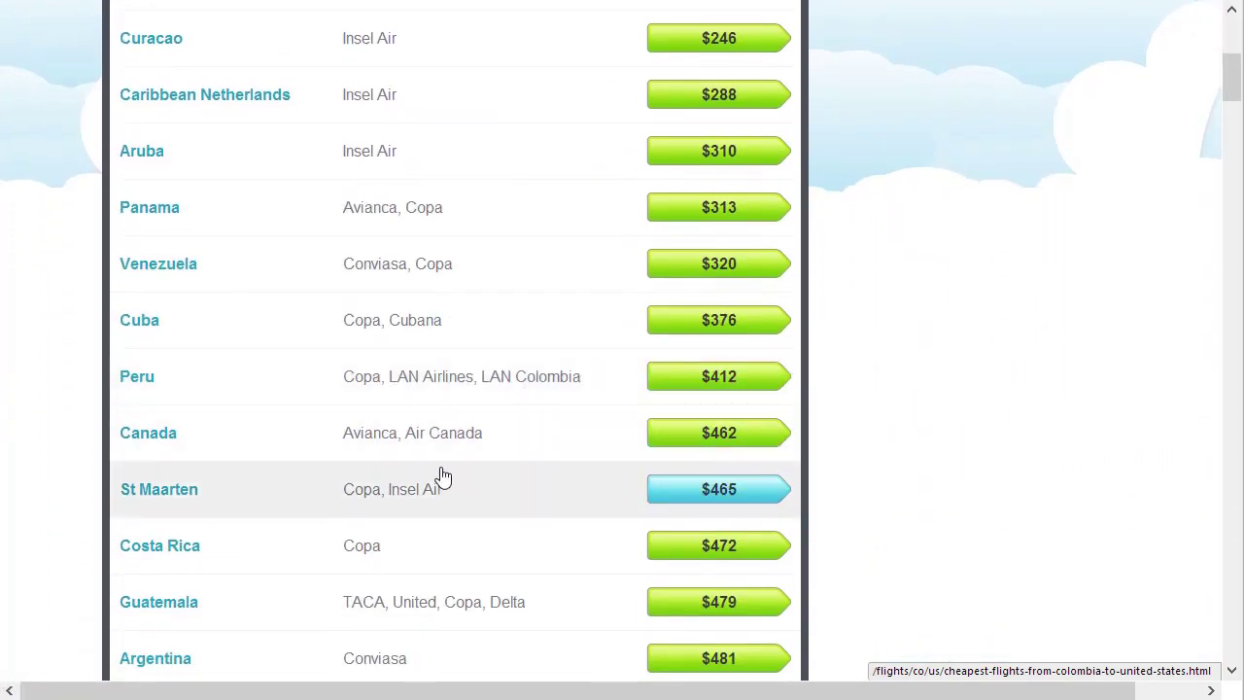
{"action": "scroll", "coordinate": [496, 437], "scroll_direction": "down", "scroll_amount": 3}
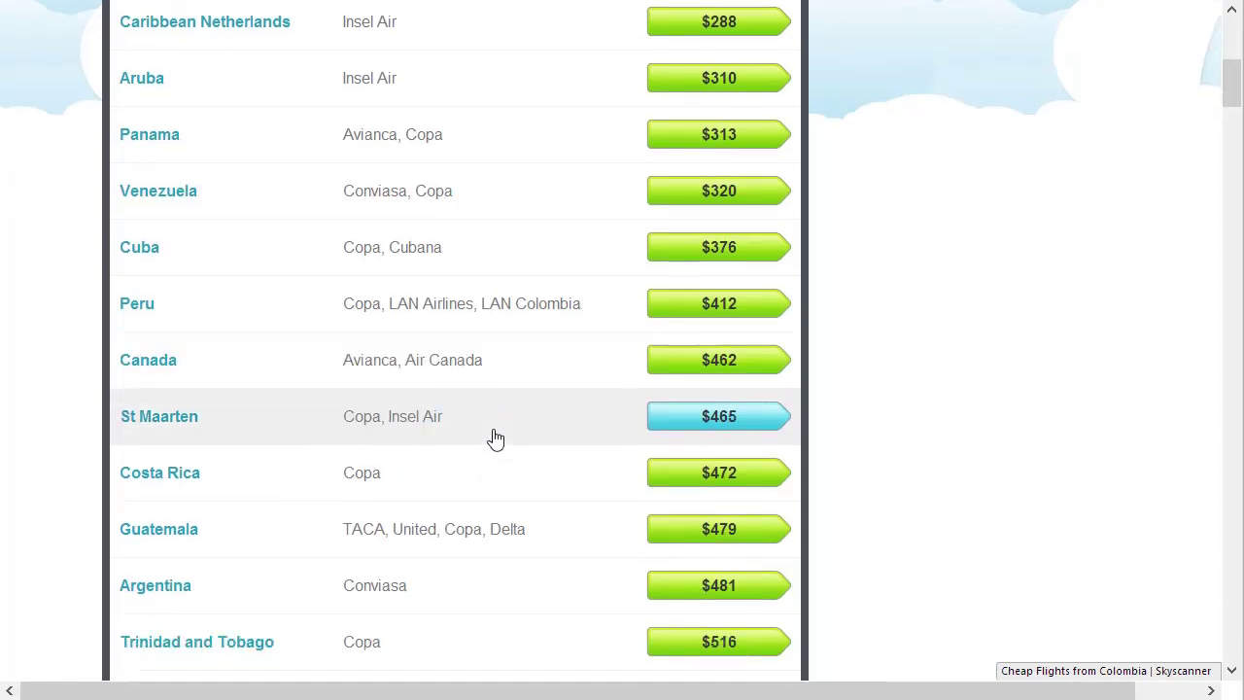
{"action": "scroll", "coordinate": [495, 439], "scroll_direction": "down", "scroll_amount": 4}
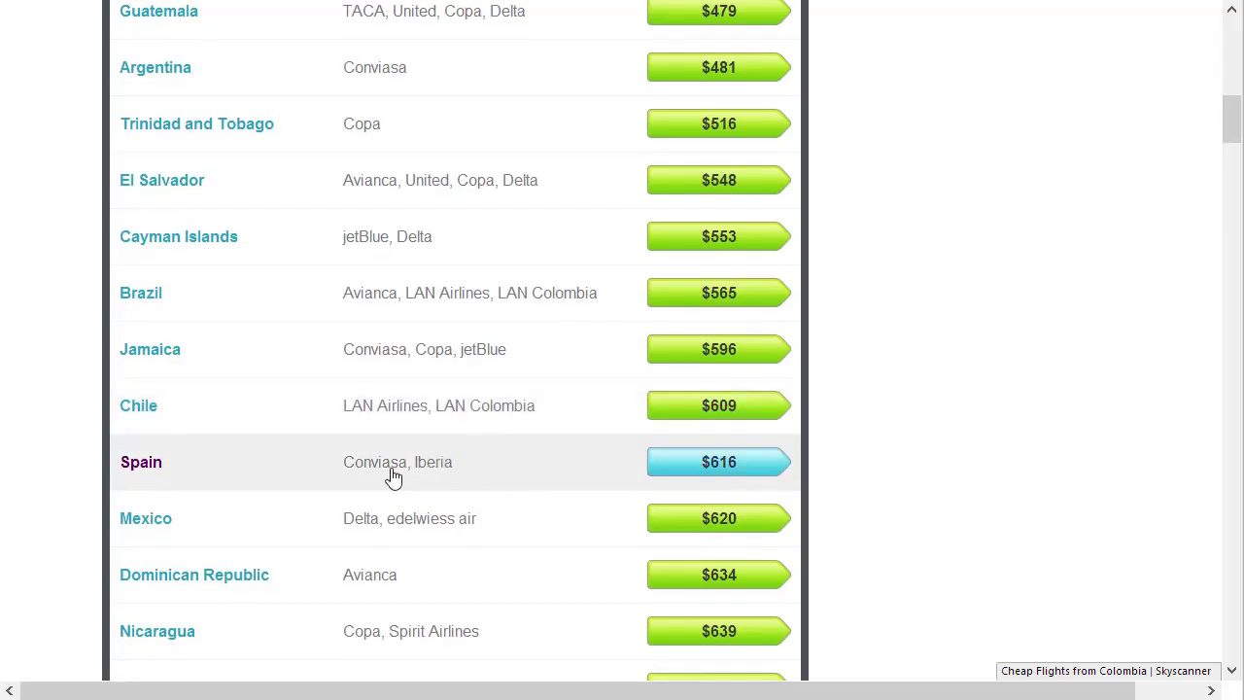
{"action": "scroll", "coordinate": [1020, 424], "scroll_direction": "up", "scroll_amount": 10}
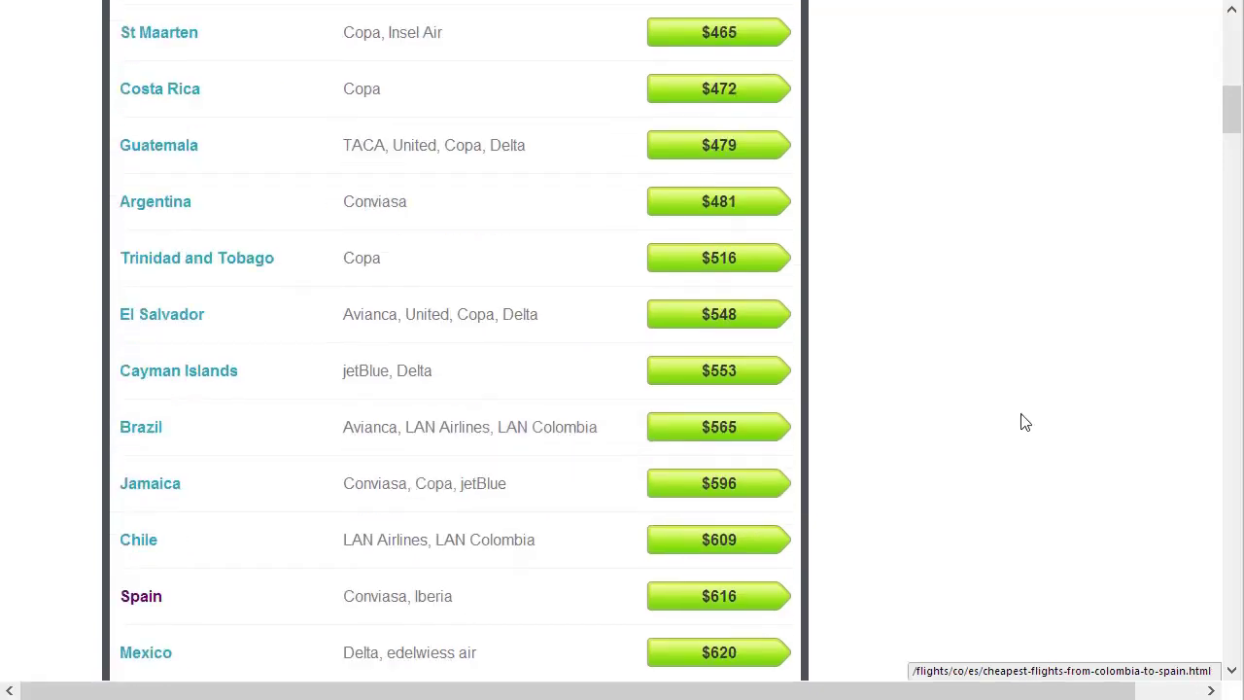
{"action": "scroll", "coordinate": [1024, 422], "scroll_direction": "up", "scroll_amount": 1}
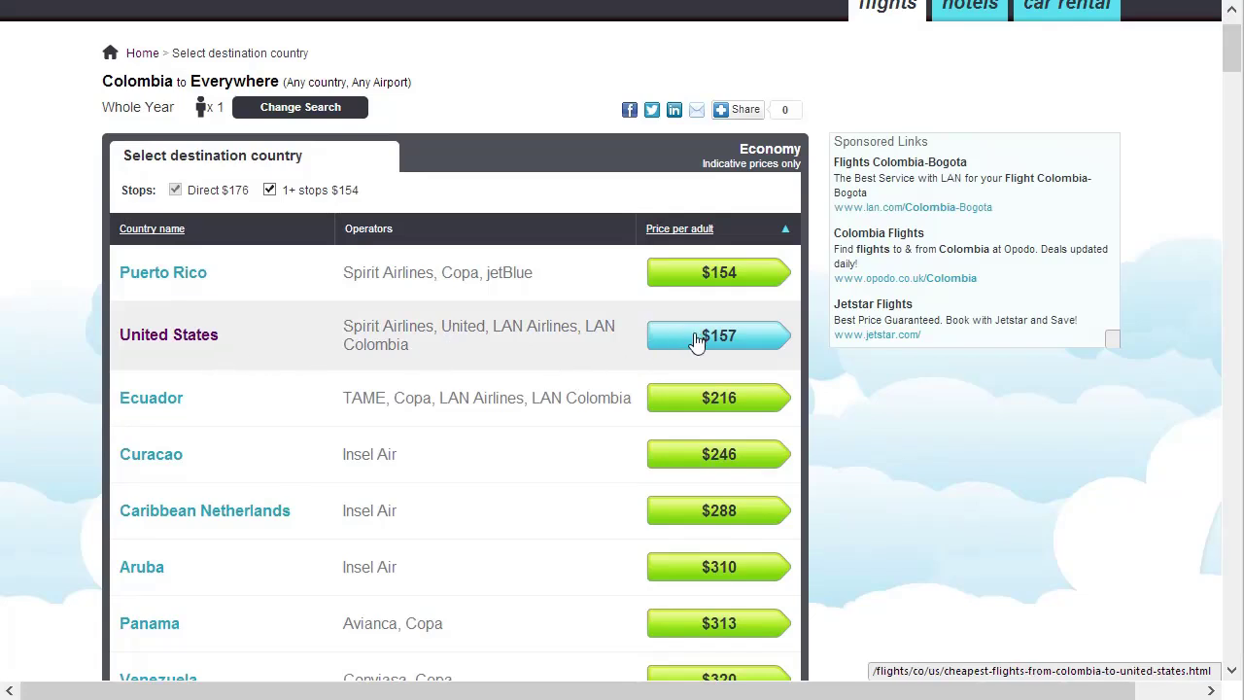
{"action": "mouse_move", "coordinate": [700, 344]}
{"action": "left_click", "coordinate": [663, 342]}
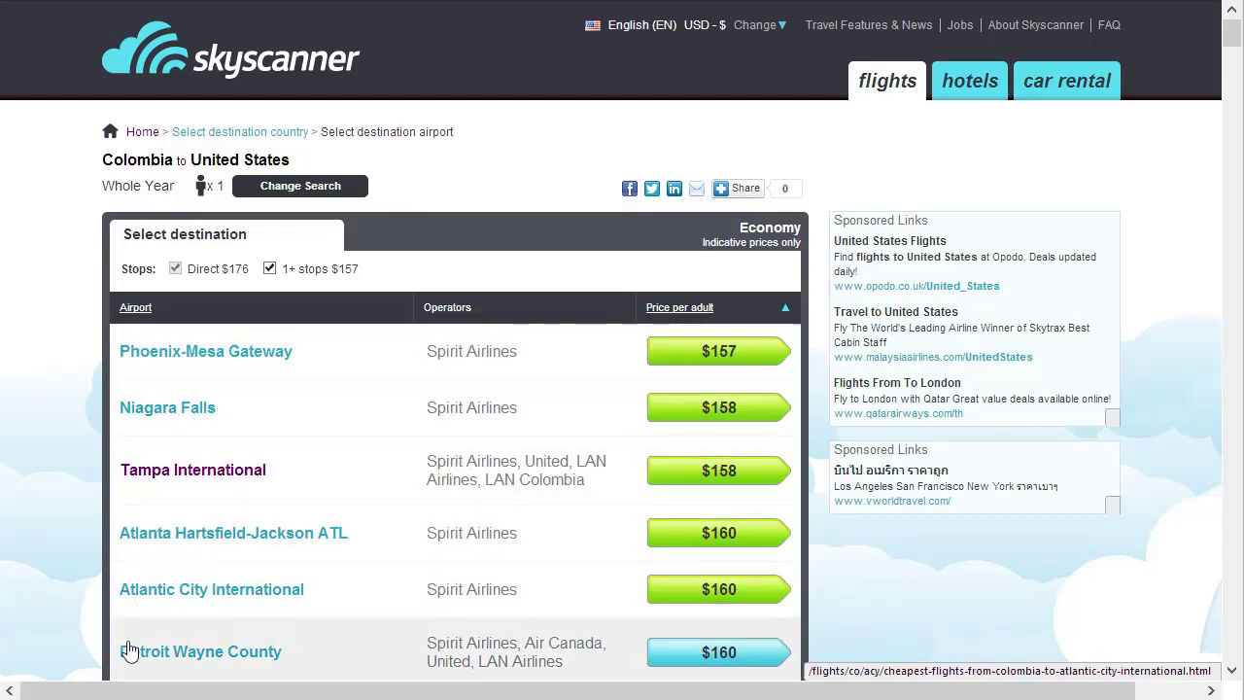
Step: Choose Los Angeles International as the destination airport and Bogota as the departure airport
{"action": "scroll", "coordinate": [57, 505], "scroll_direction": "down", "scroll_amount": 1}
{"action": "scroll", "coordinate": [55, 497], "scroll_direction": "down", "scroll_amount": 5}
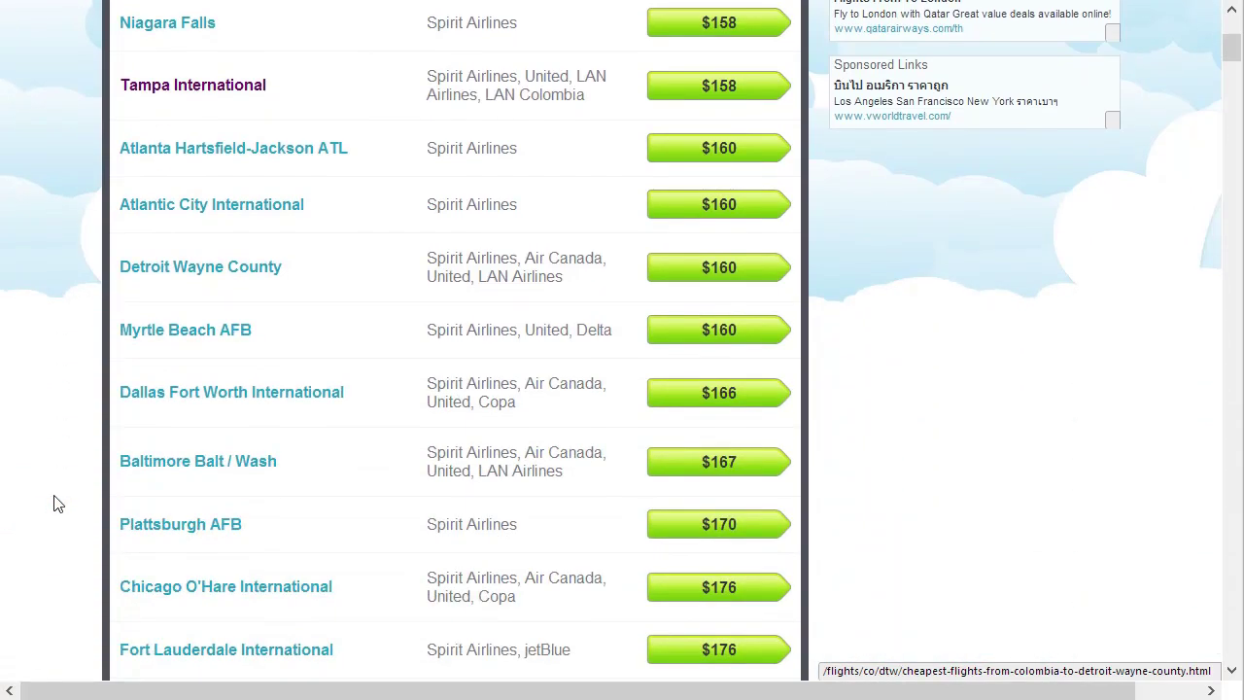
{"action": "scroll", "coordinate": [56, 504], "scroll_direction": "down", "scroll_amount": 3}
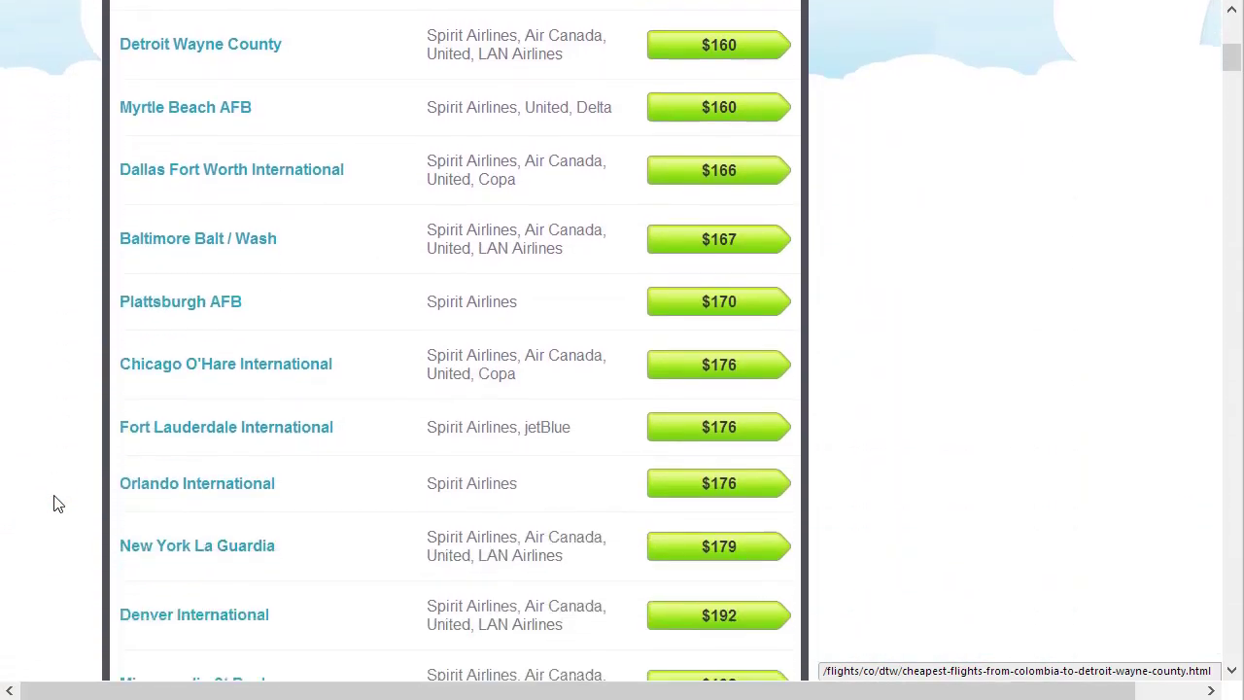
{"action": "scroll", "coordinate": [57, 504], "scroll_direction": "down", "scroll_amount": 1}
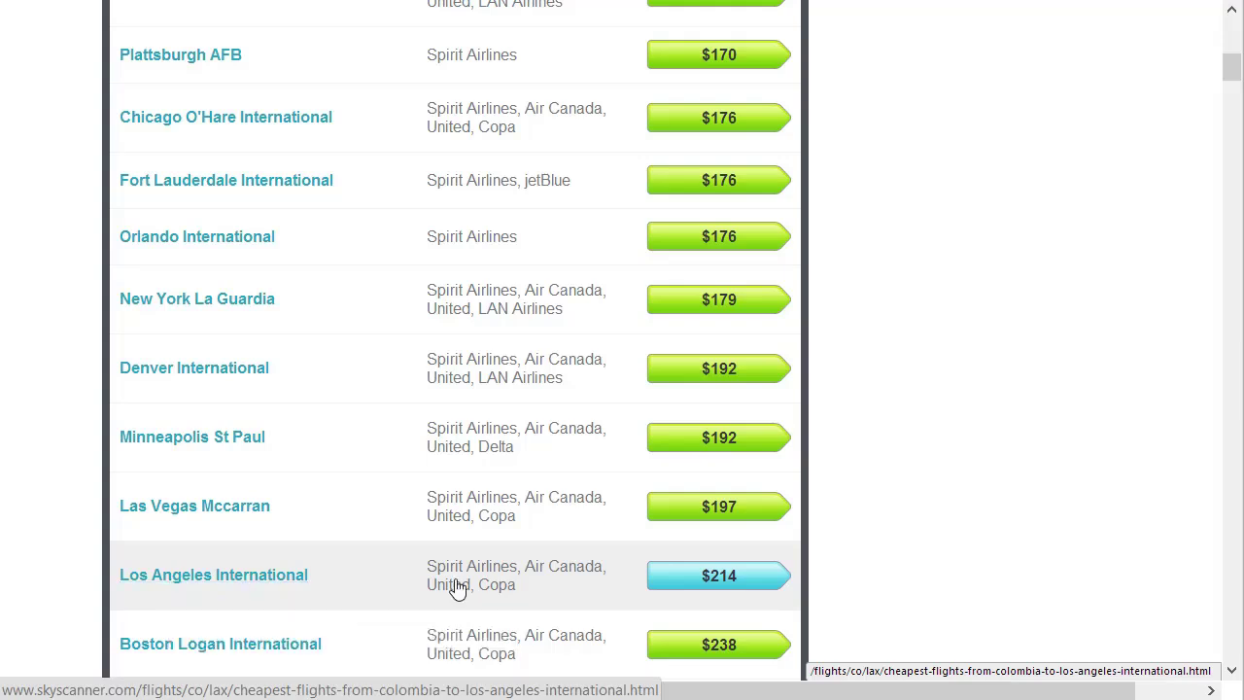
{"action": "left_click", "coordinate": [684, 589]}
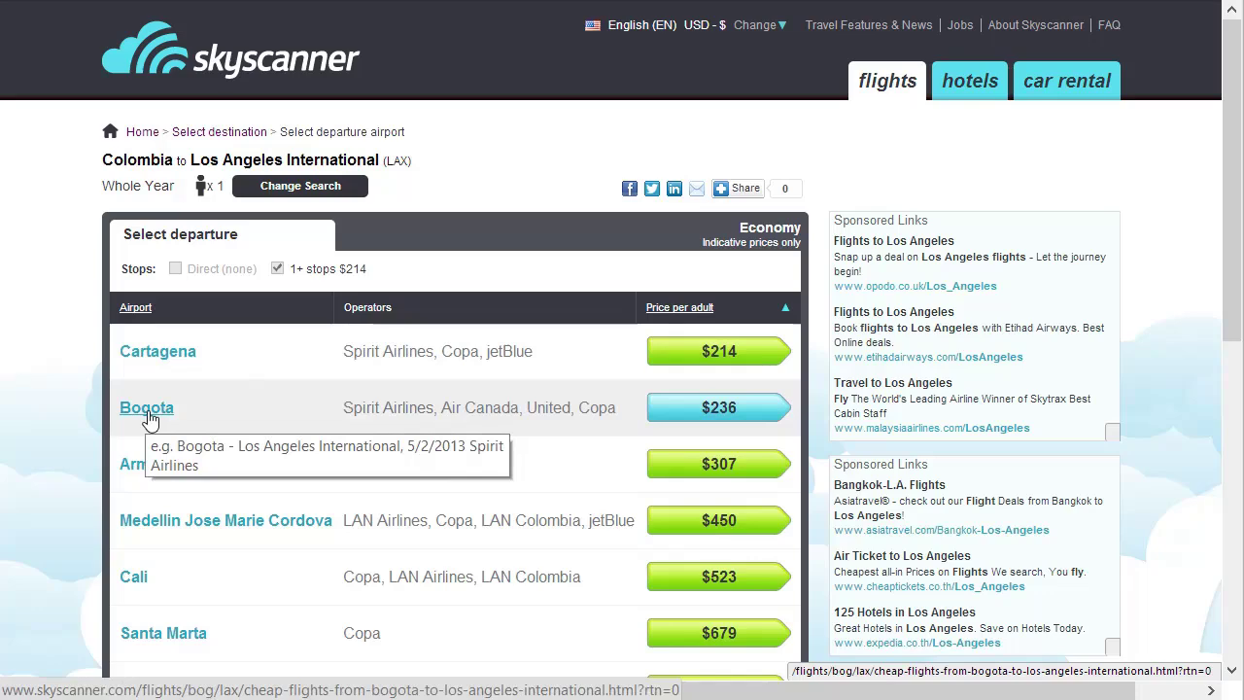
{"action": "left_click", "coordinate": [719, 407]}
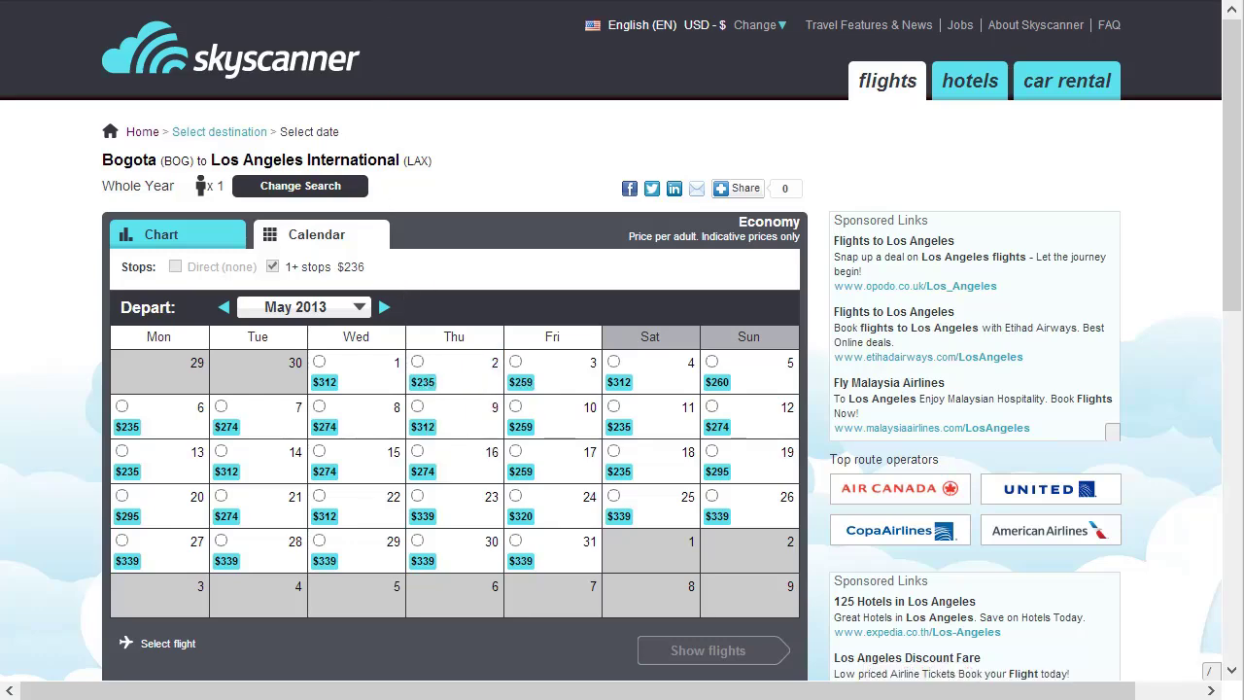
Step: Open skyscanner.com in a new browser tab
{"action": "key", "text": "ctrl+t"}
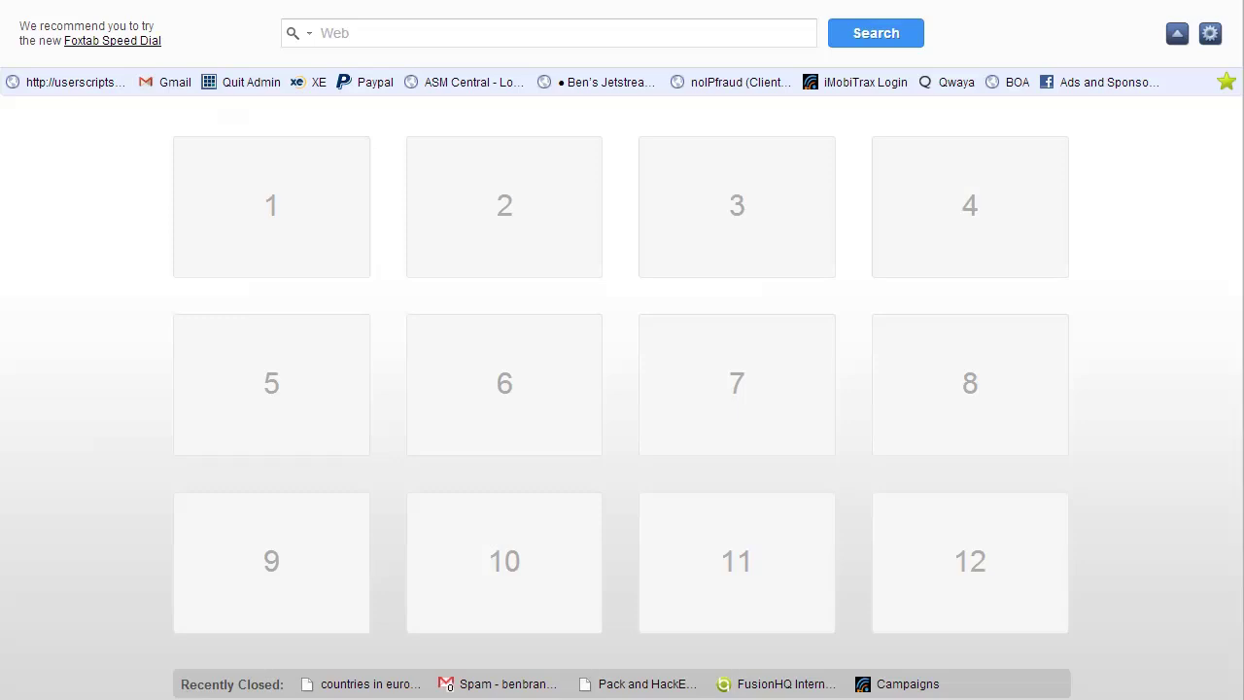
{"action": "type", "text": "skyscanner.com"}
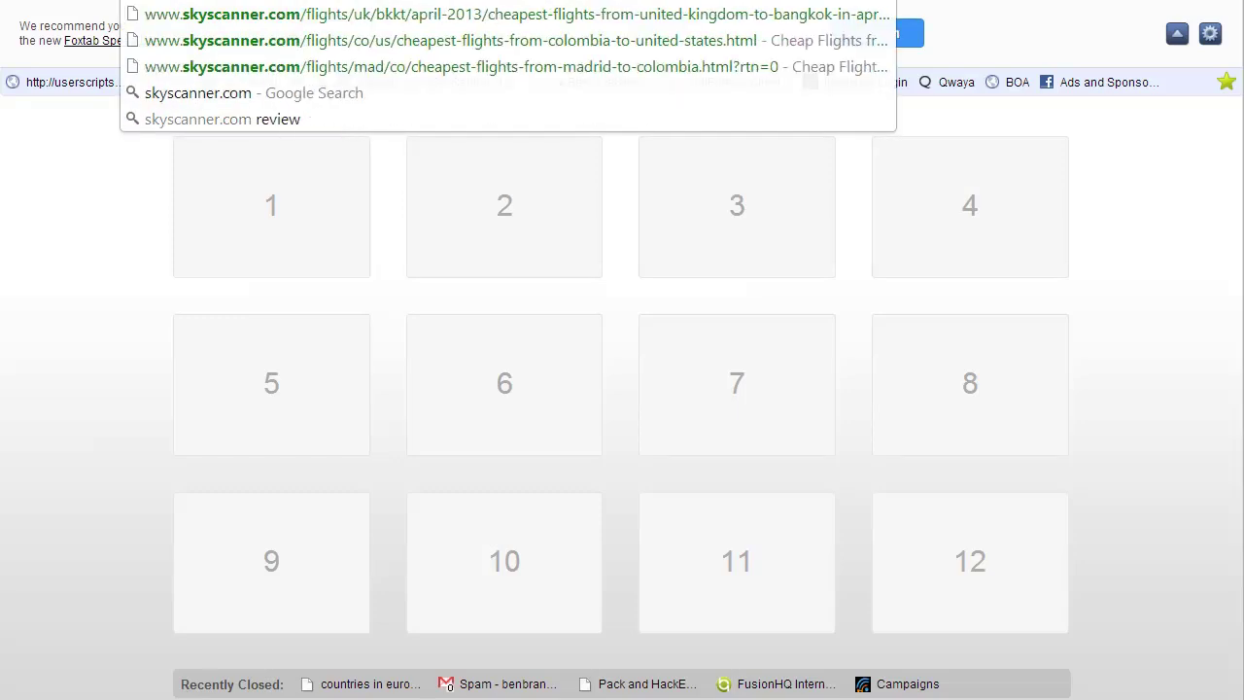
{"action": "key", "text": "Return"}
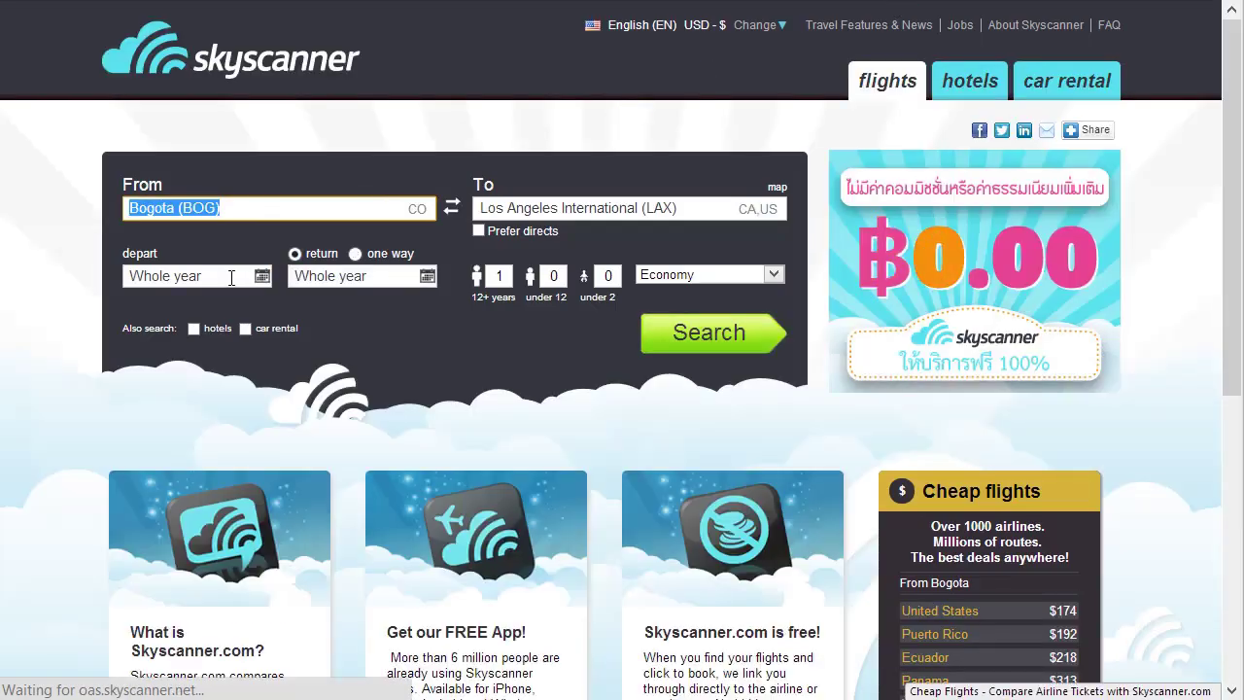
Step: Search for one-way flights from Los Angeles International (LAX) to Bangkok Suvarnabhumi (BKK) across the whole year
{"action": "type", "text": "LAX"}
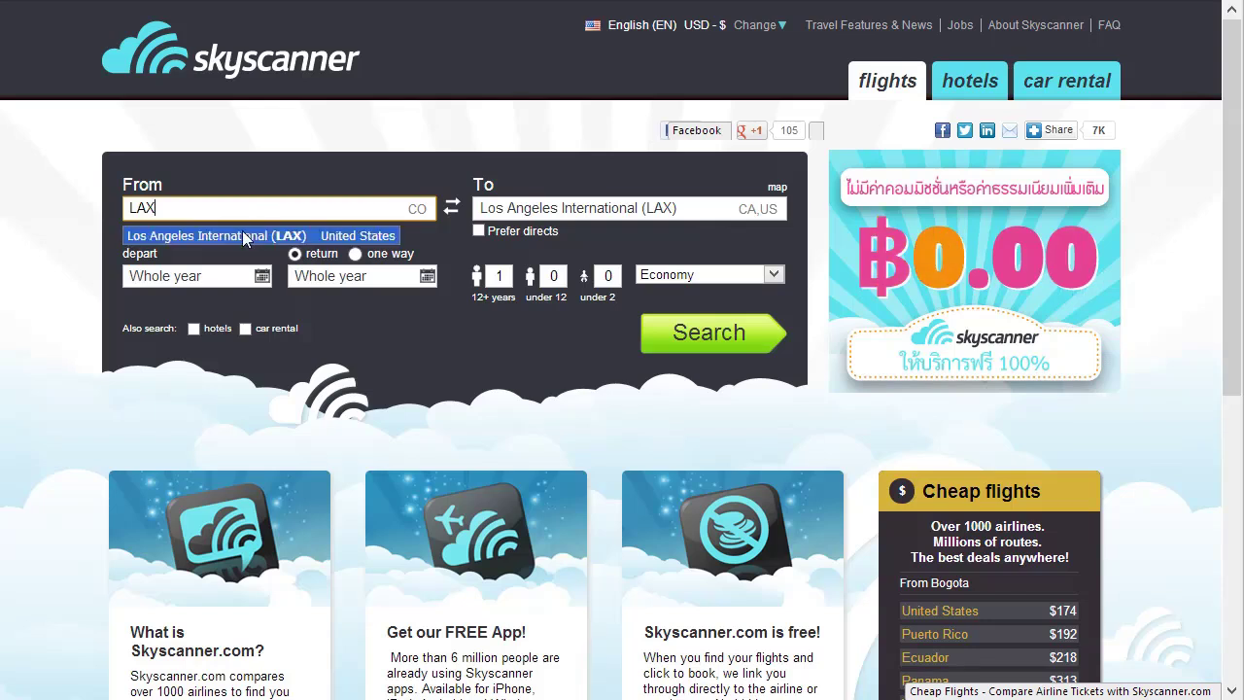
{"action": "left_click", "coordinate": [237, 235]}
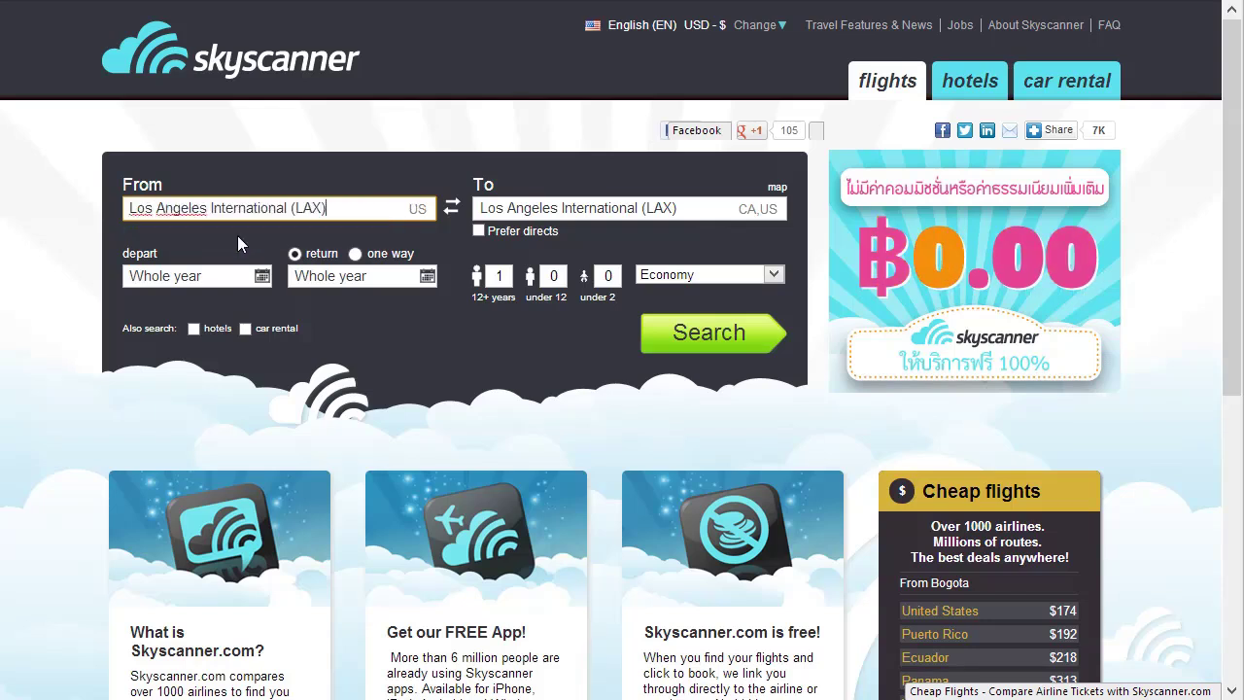
{"action": "left_click", "coordinate": [502, 204]}
{"action": "type", "text": "BKK"}
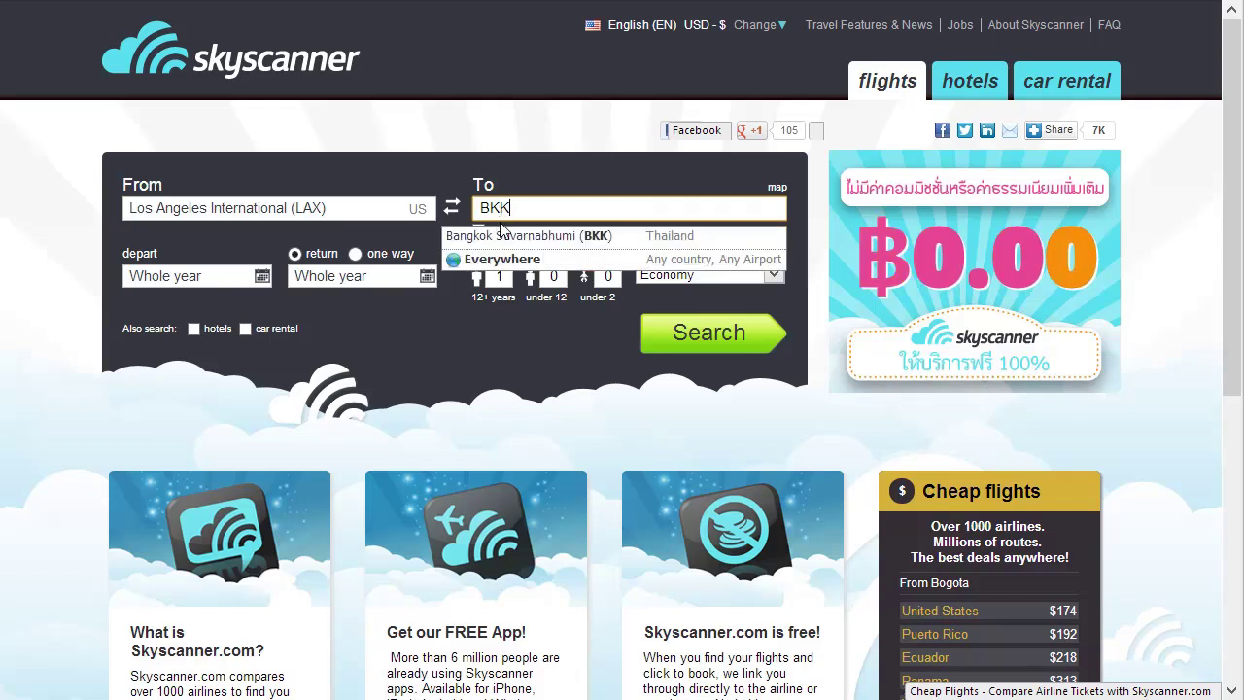
{"action": "left_click", "coordinate": [497, 235]}
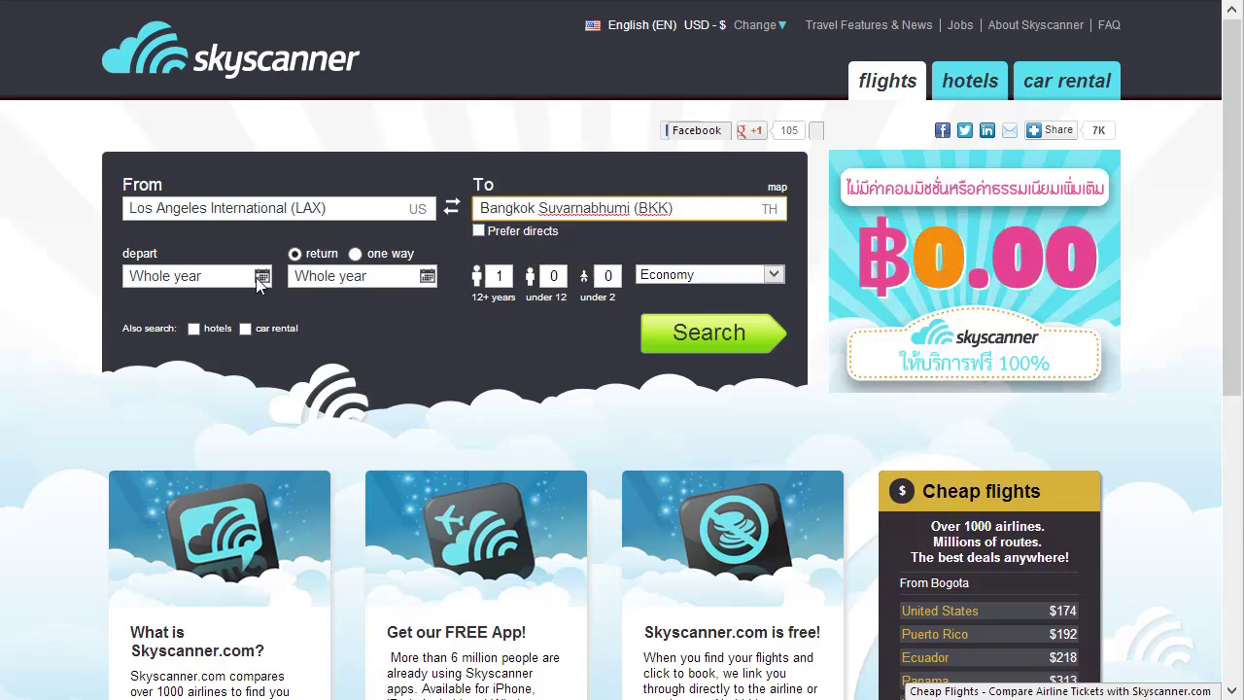
{"action": "left_click", "coordinate": [356, 255]}
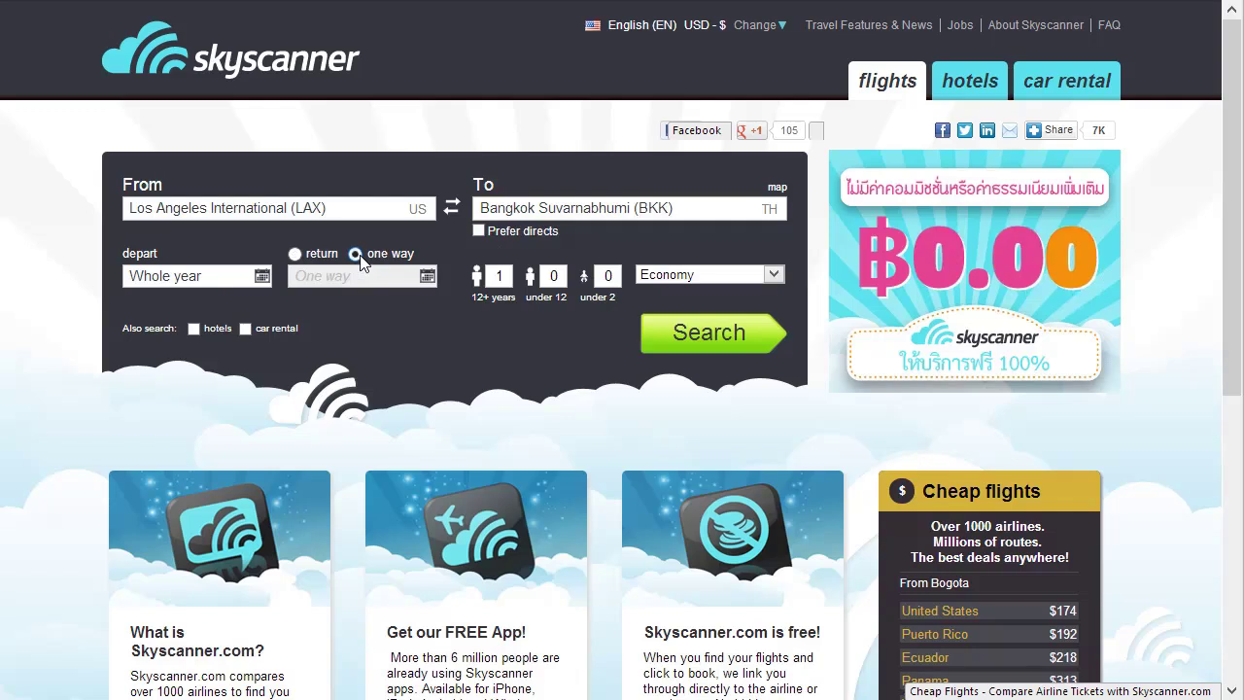
{"action": "left_click", "coordinate": [676, 340]}
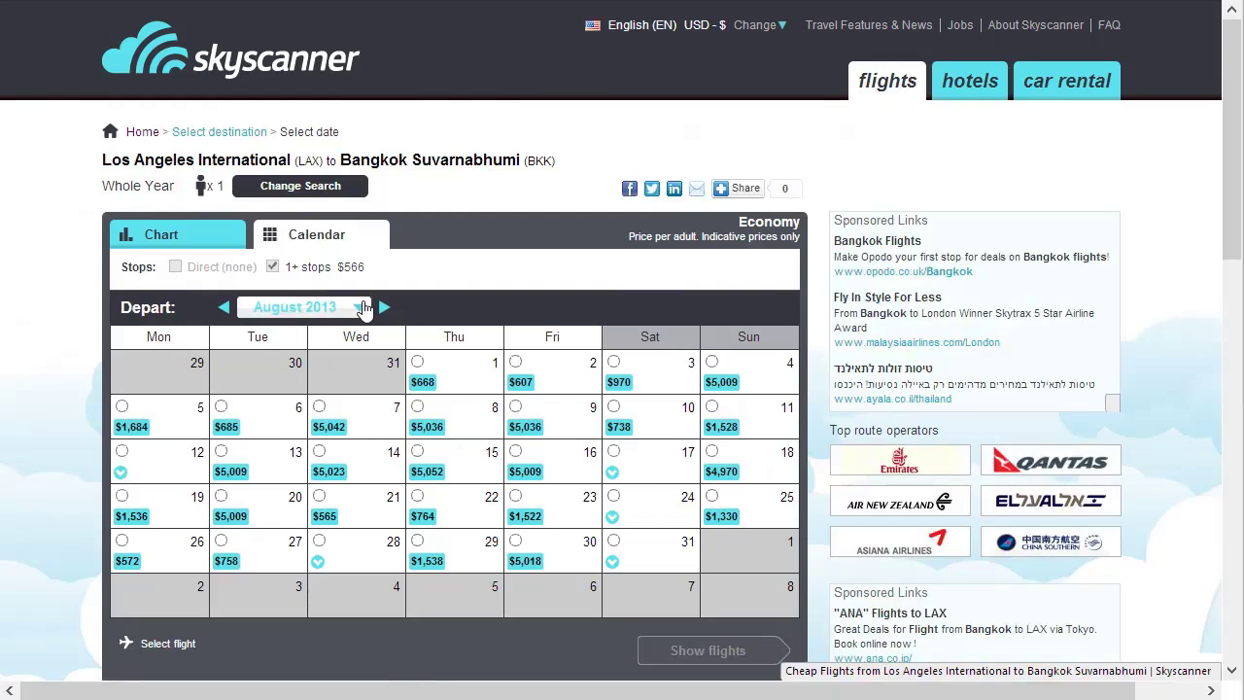
Step: Set the departure calendar to May 2013 and check the flight details for 7 May and 5 May
{"action": "left_click", "coordinate": [365, 309]}
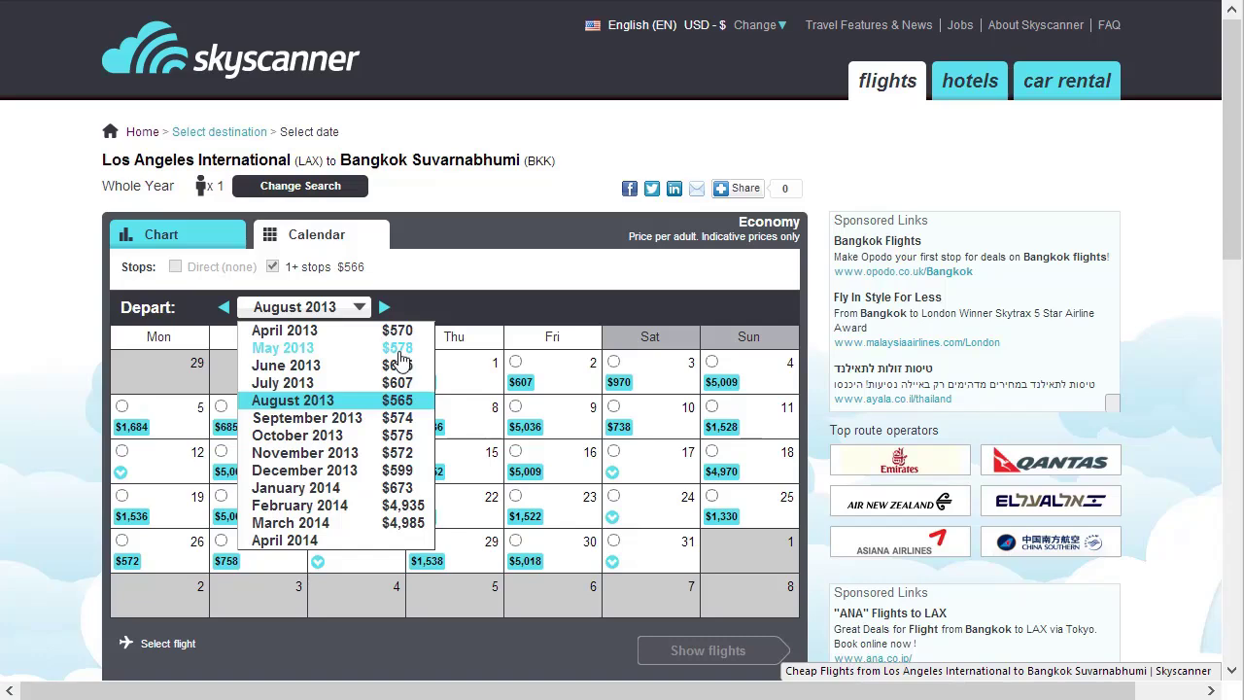
{"action": "left_click", "coordinate": [349, 348]}
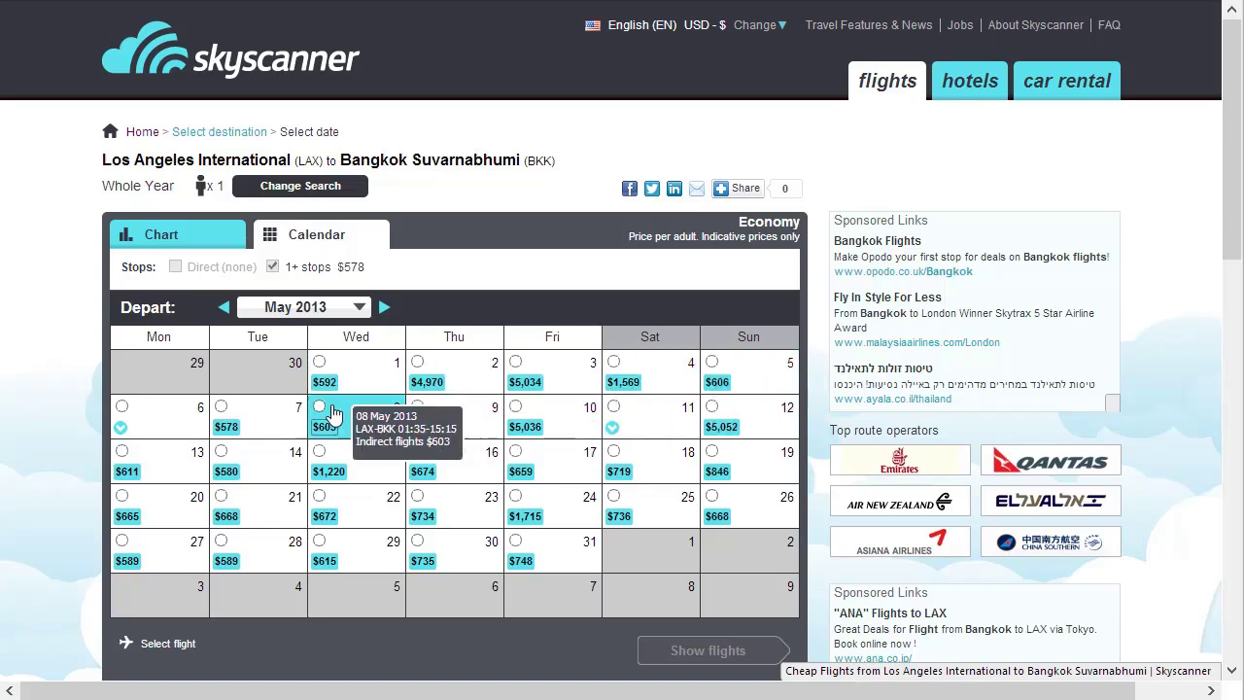
{"action": "mouse_move", "coordinate": [244, 433]}
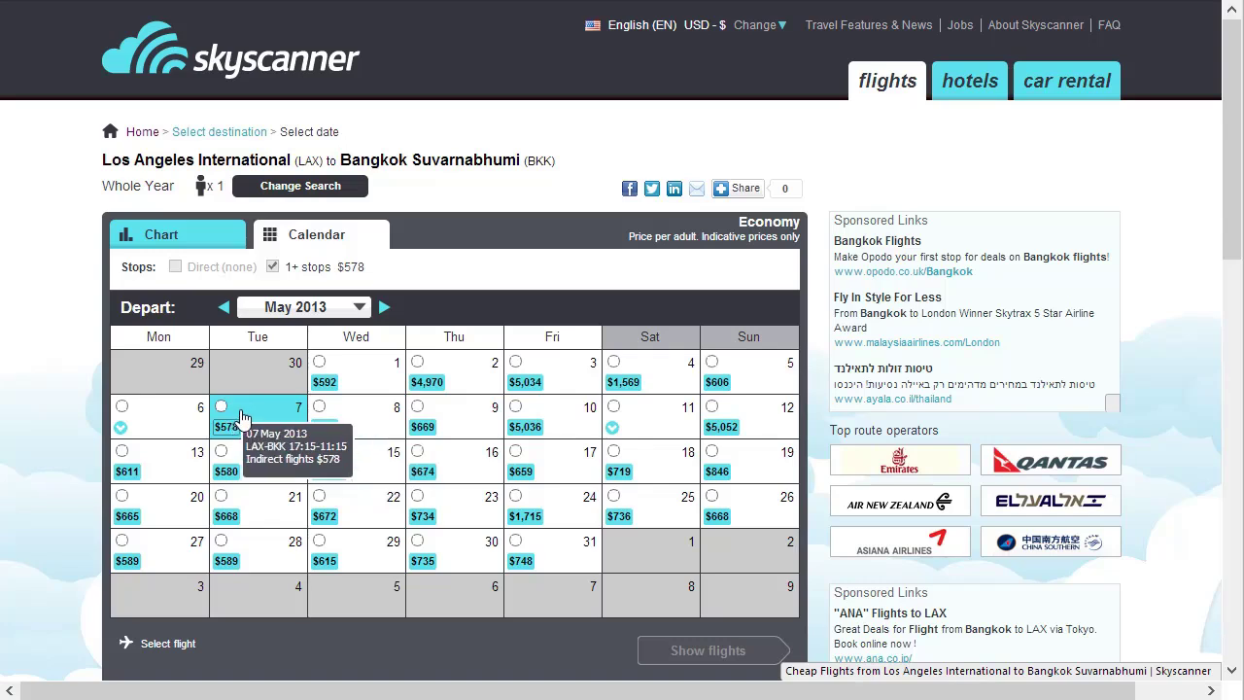
{"action": "mouse_move", "coordinate": [717, 365]}
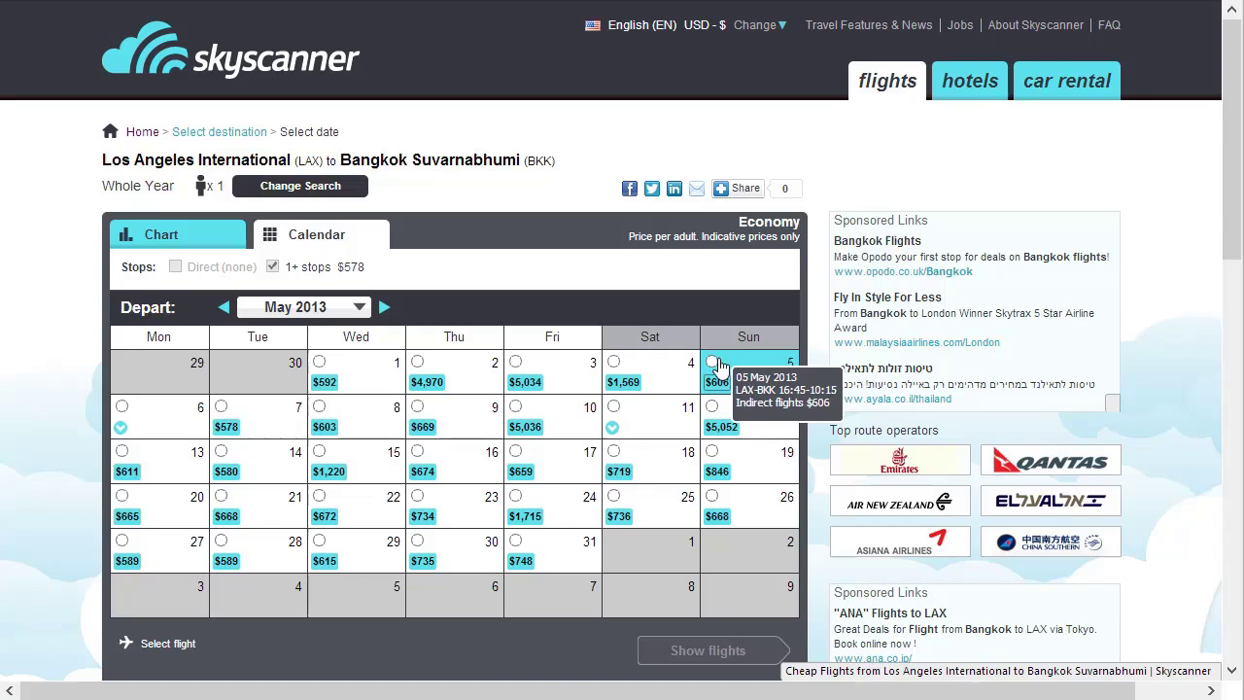
Step: Switch to Notepad and write the flight note "5th May LAX - BKK $606"
{"action": "key", "text": "alt+Tab"}
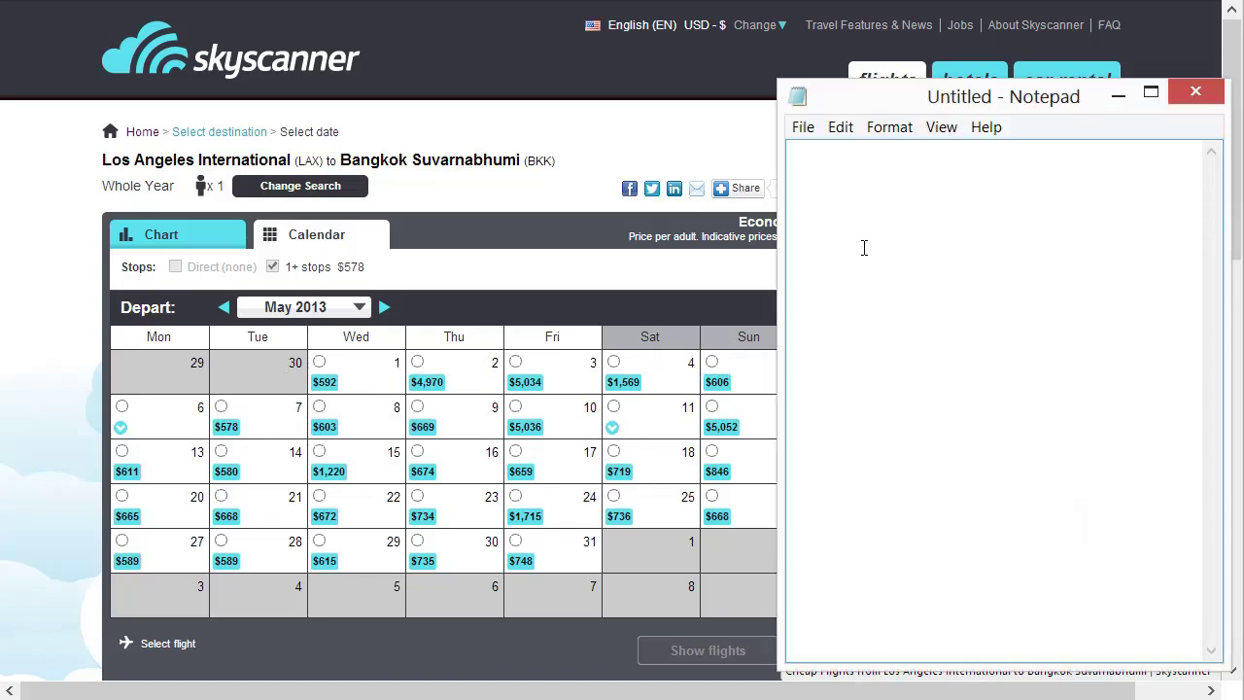
{"action": "type", "text": "5th "}
{"action": "type", "text": "May 201"}
{"action": "key", "text": "BackSpace"}
{"action": "key", "text": "BackSpace"}
{"action": "key", "text": "BackSpace"}
{"action": "type", "text": "LAX - BKK "}
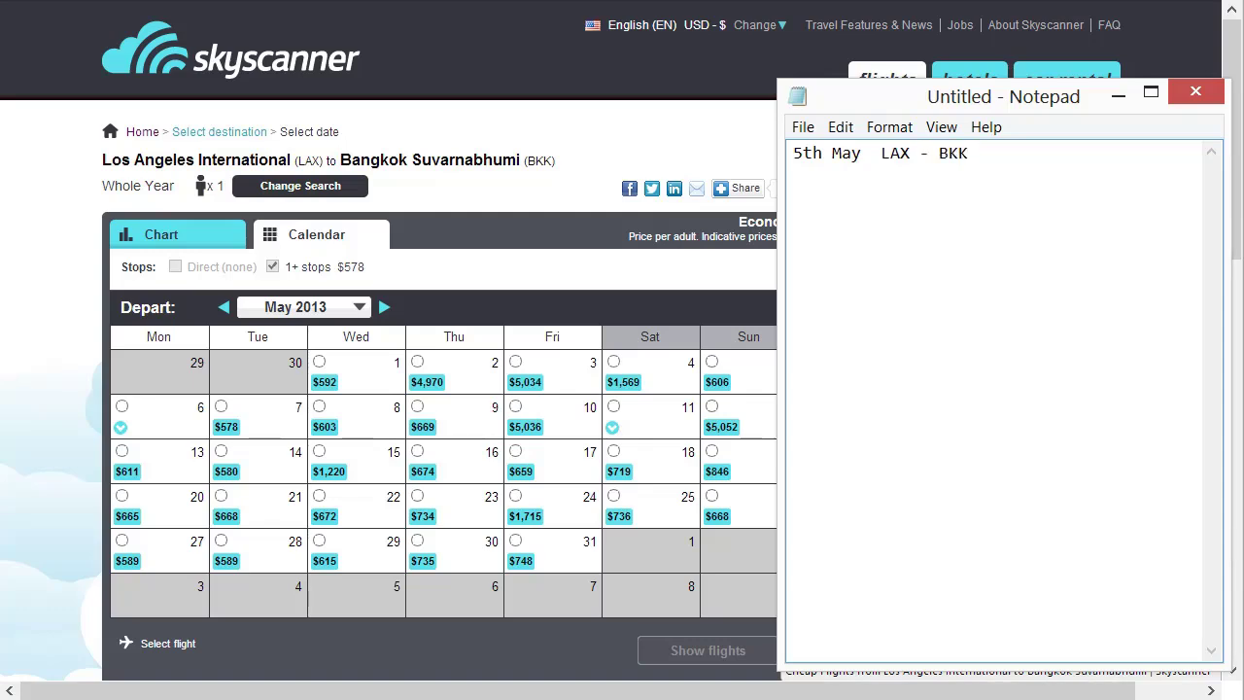
{"action": "type", "text": "$606"}
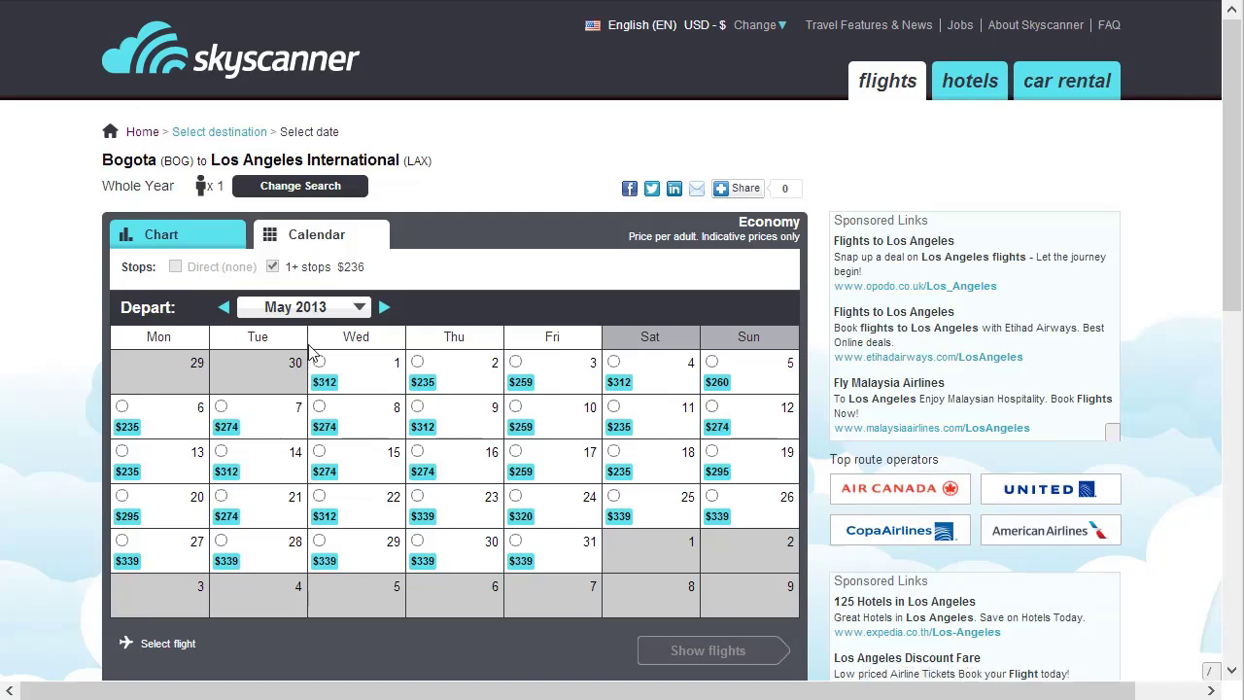
Step: Check the 2 May fare in the Bogota to Los Angeles calendar and add the Notepad line "2nd May BOG - LAX $235"
{"action": "mouse_move", "coordinate": [426, 379]}
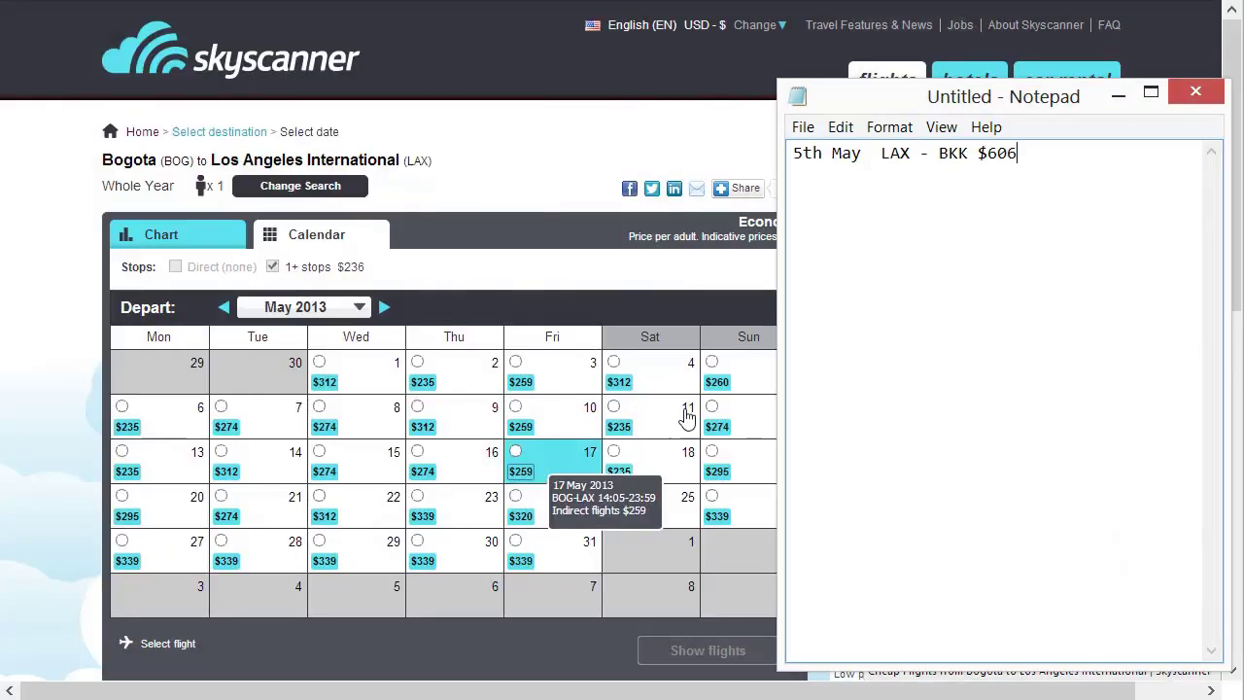
{"action": "type", "text": "2nd May"}
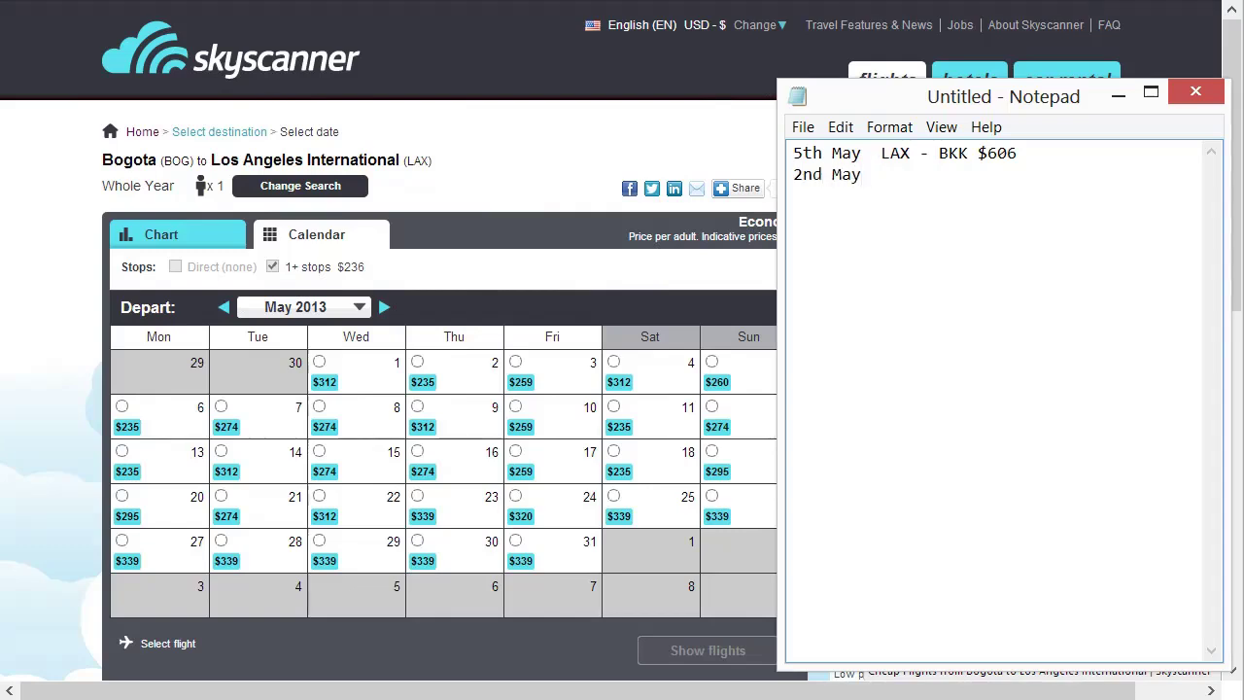
{"action": "type", "text": " BOG - LAX"}
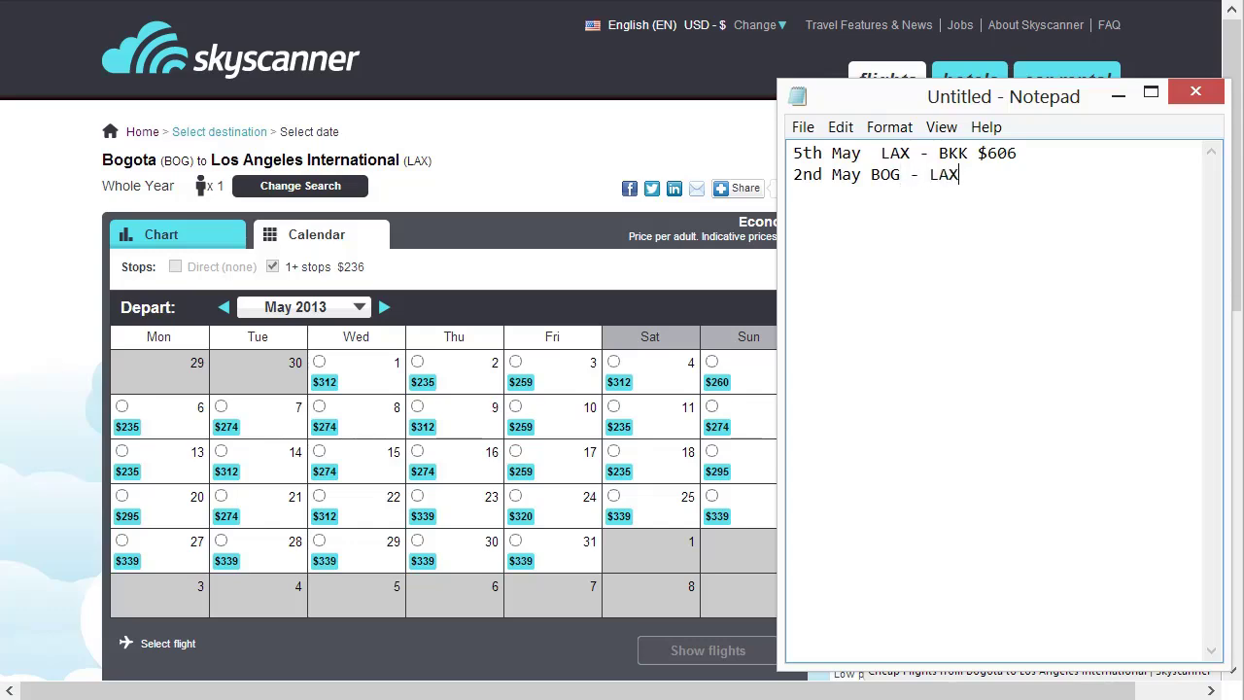
{"action": "type", "text": " $235"}
{"action": "key", "text": "Return"}
{"action": "key", "text": "Return"}
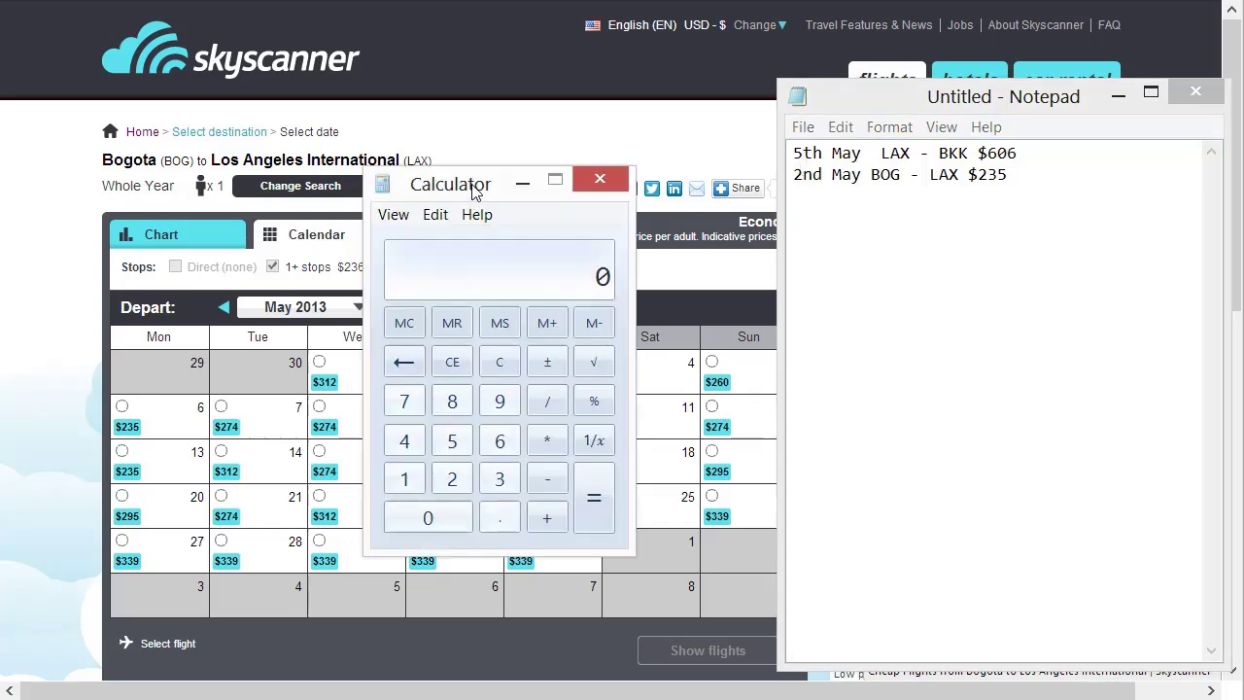
Step: Add the two noted fares, 606 and 235, in Calculator
{"action": "left_click", "coordinate": [497, 445]}
{"action": "left_click", "coordinate": [431, 522]}
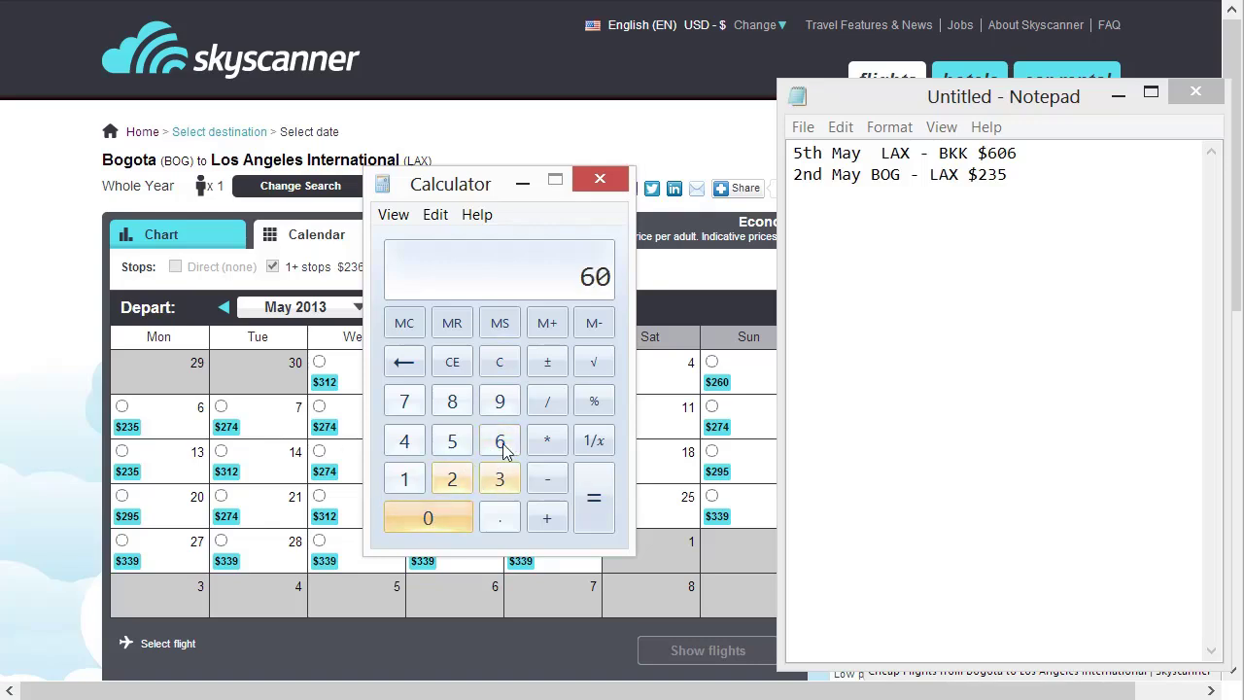
{"action": "left_click", "coordinate": [499, 442]}
{"action": "left_click", "coordinate": [544, 520]}
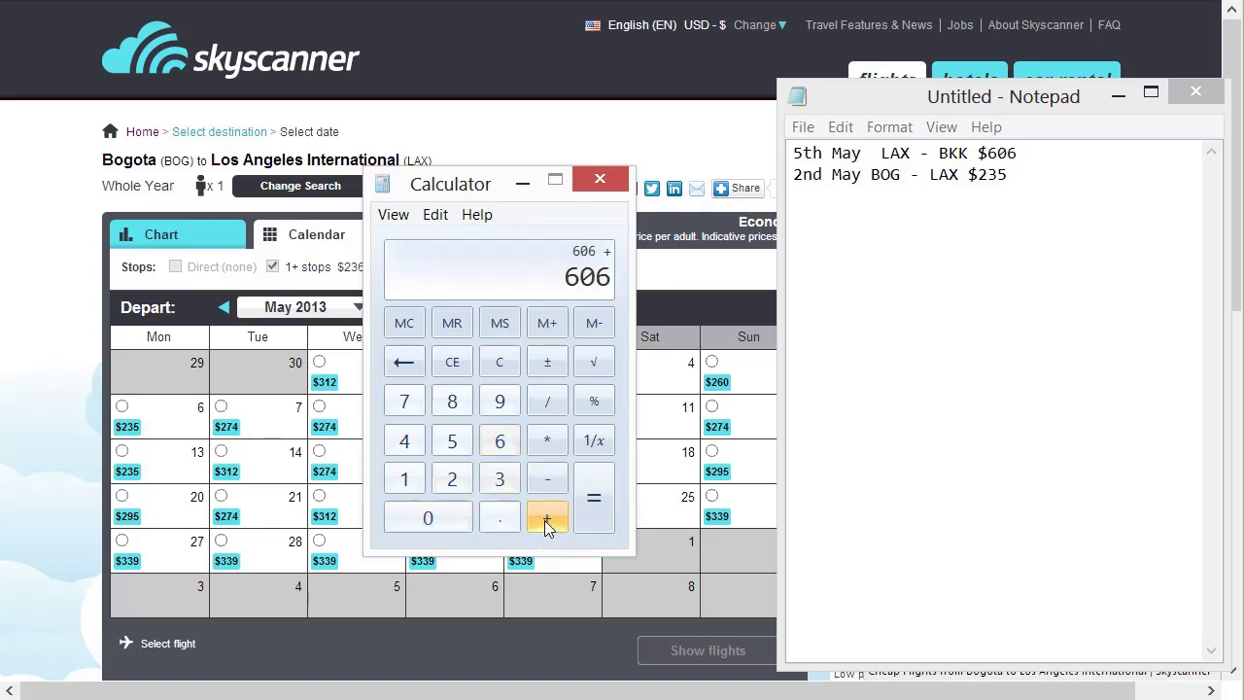
{"action": "left_click", "coordinate": [452, 478]}
{"action": "left_click", "coordinate": [494, 486]}
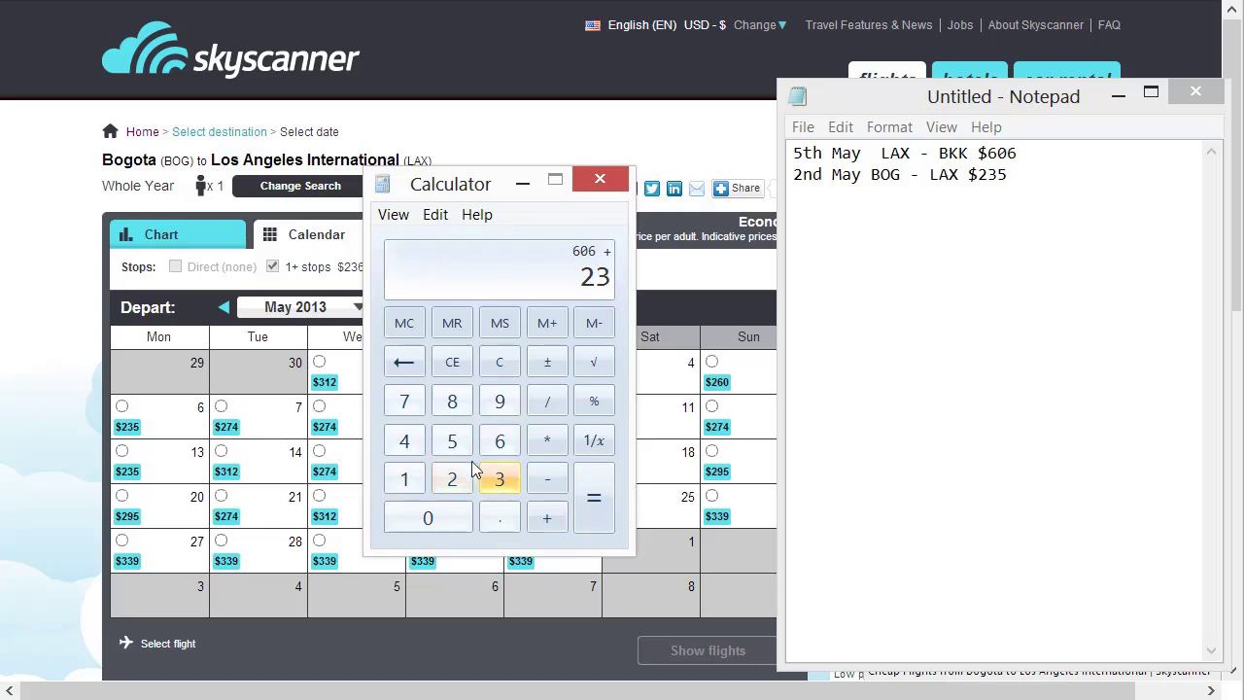
{"action": "left_click", "coordinate": [452, 440]}
{"action": "left_click", "coordinate": [594, 506]}
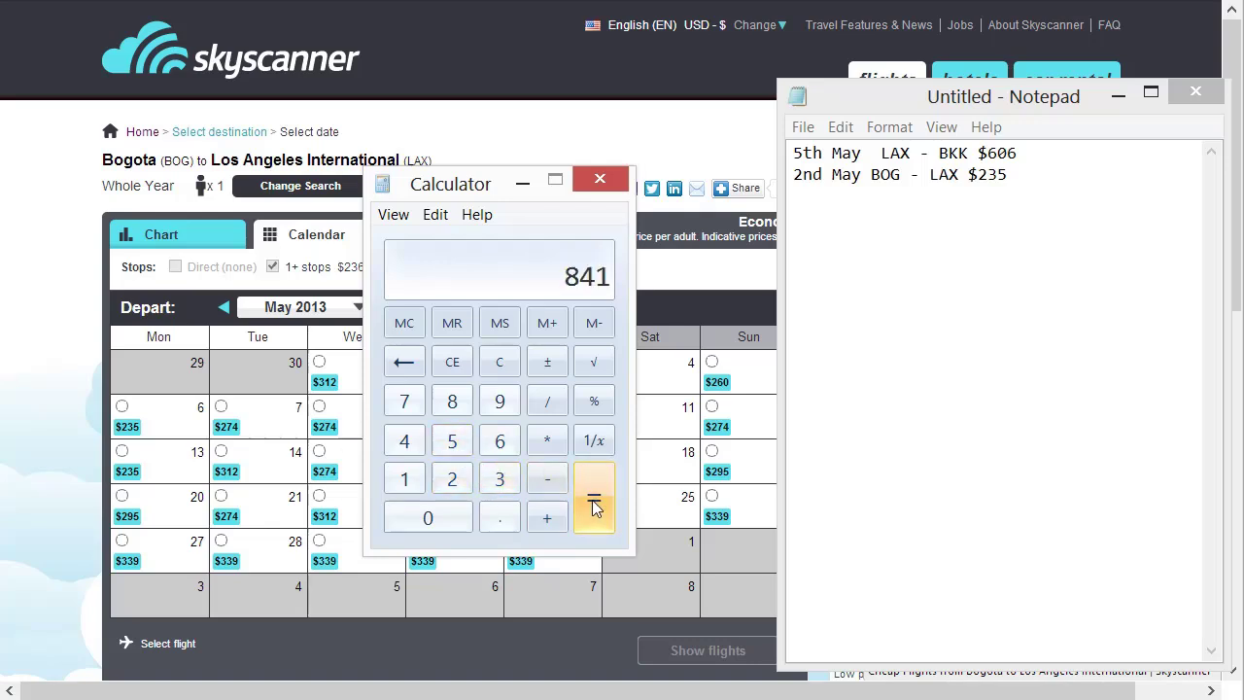
Step: Write the combined fare "$841" in Notepad, separated by blank lines from the flight notes above it
{"action": "left_click", "coordinate": [1019, 175]}
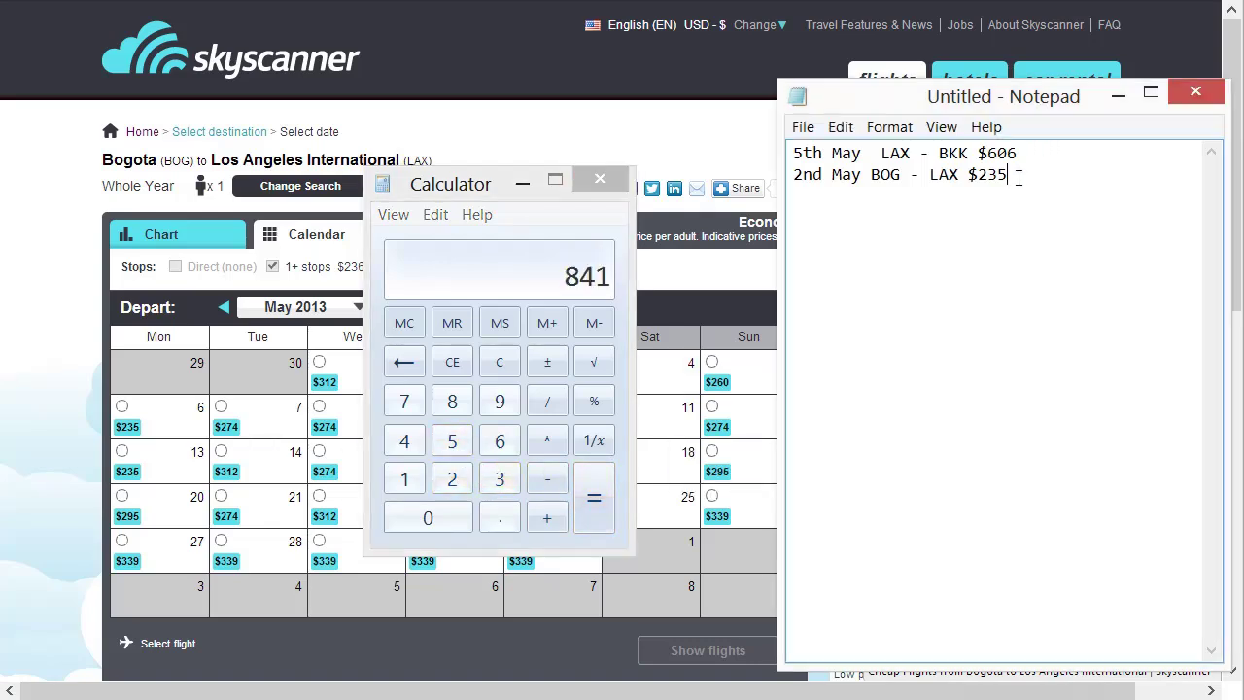
{"action": "key", "text": "Return"}
{"action": "key", "text": "Return"}
{"action": "key", "text": "Return"}
{"action": "type", "text": "$841"}
{"action": "key", "text": "Return"}
{"action": "key", "text": "Return"}
{"action": "key", "text": "Return"}
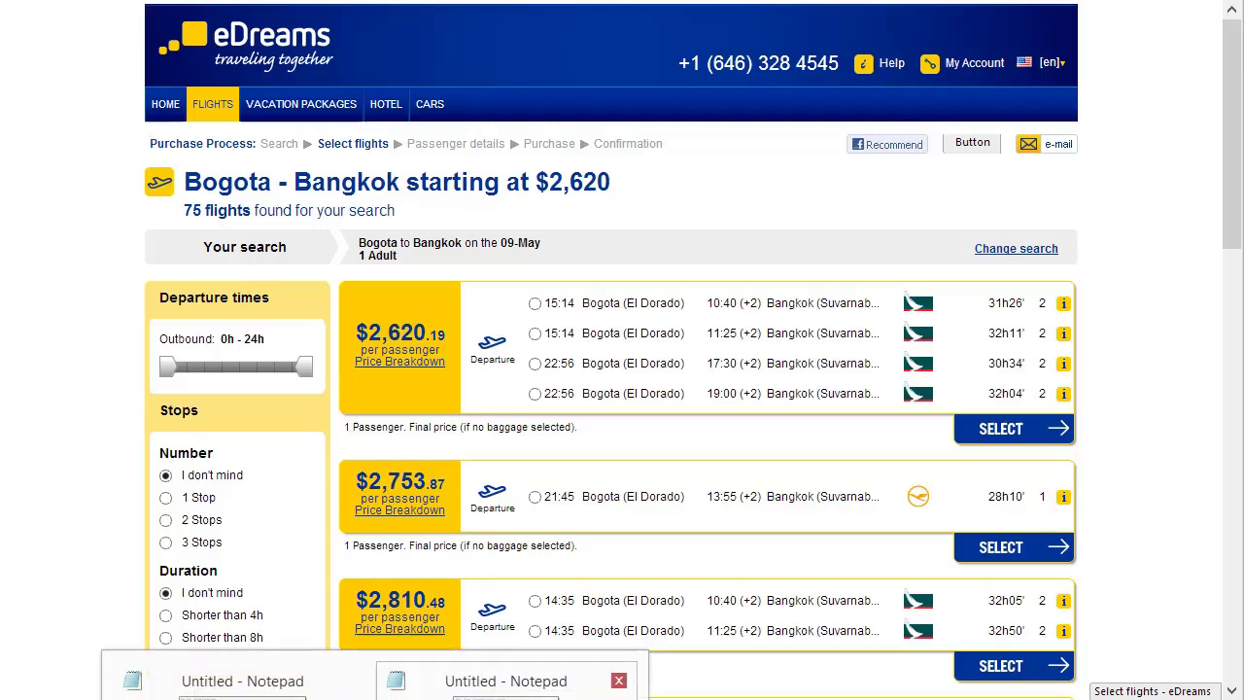
Step: Bring the Notepad notes and Calculator over the eDreams Bogota to Bangkok results and subtract 841 from the 2620 fare
{"action": "left_click", "coordinate": [584, 674]}
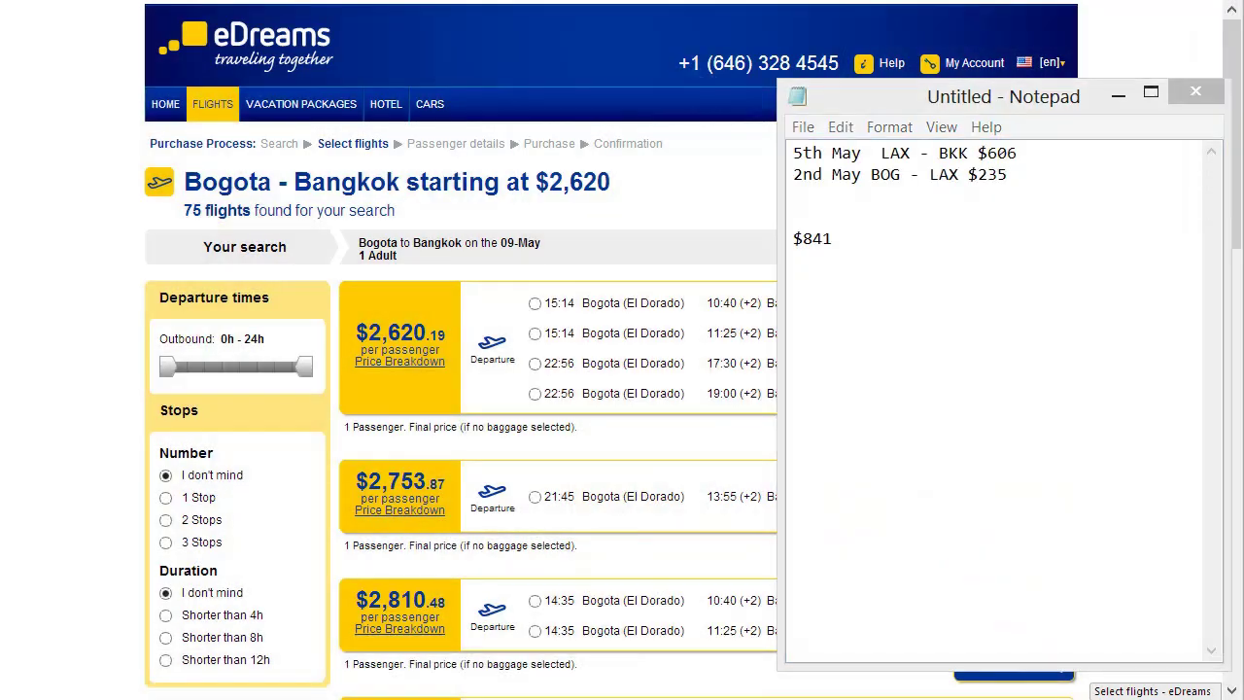
{"action": "left_click", "coordinate": [325, 697]}
{"action": "left_click", "coordinate": [445, 365]}
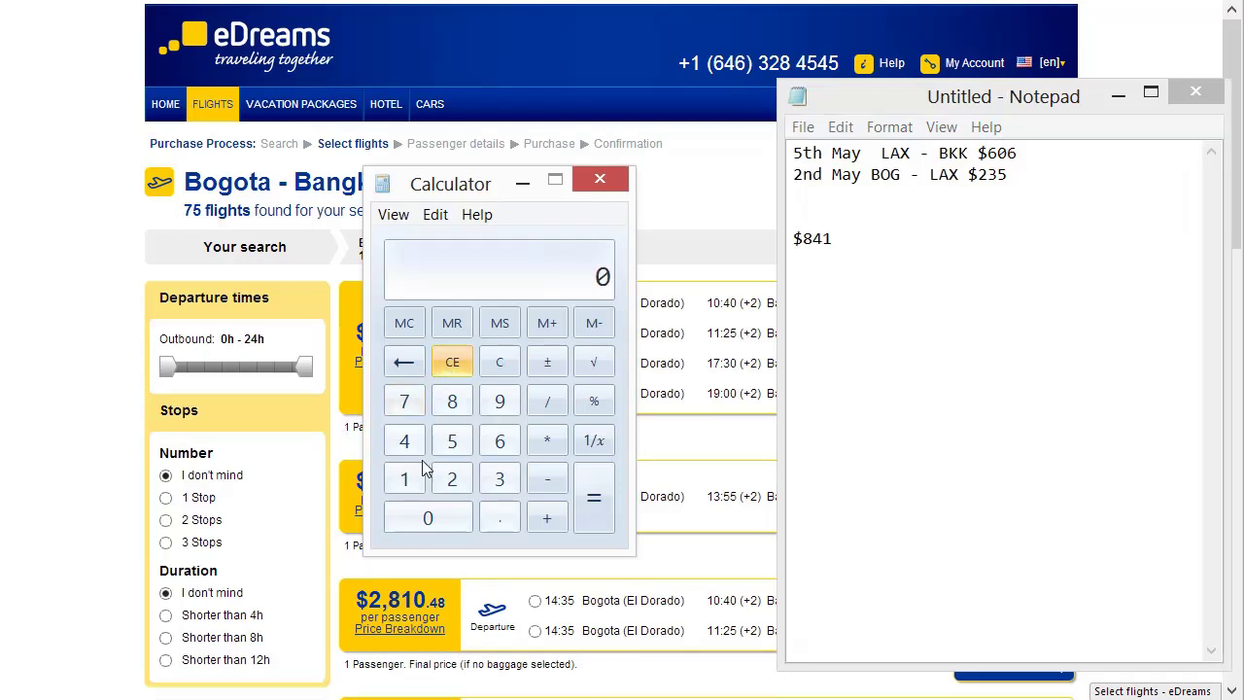
{"action": "left_click", "coordinate": [439, 491]}
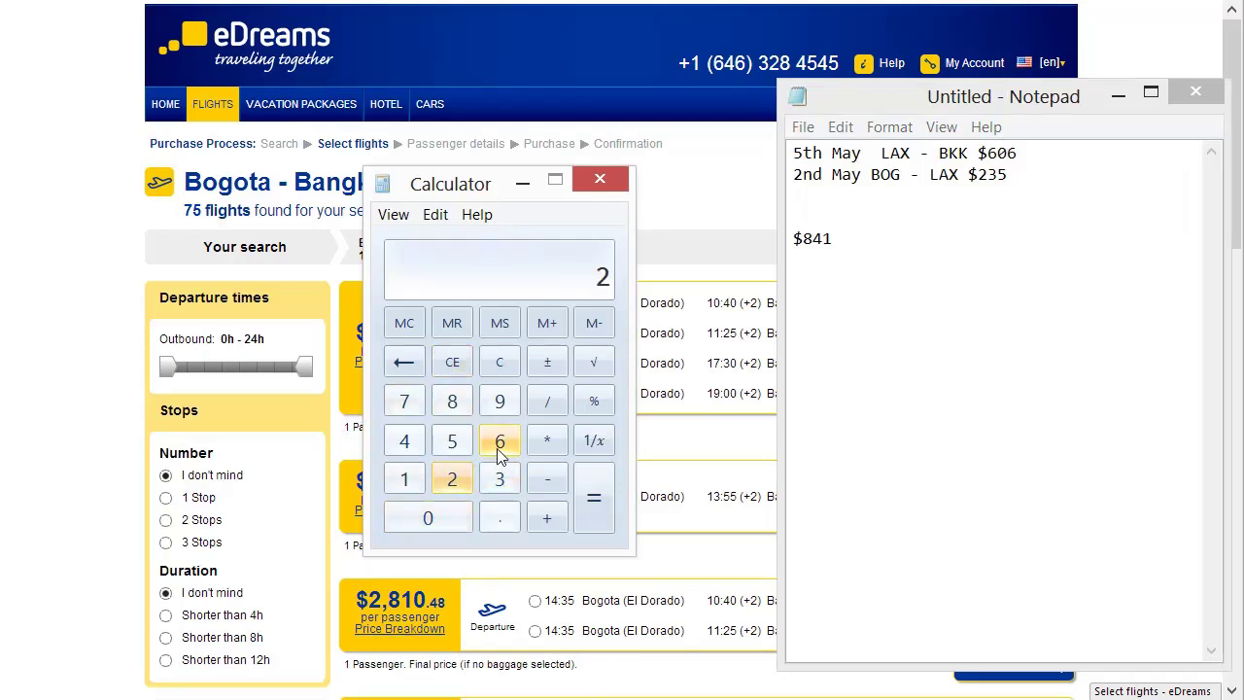
{"action": "left_click", "coordinate": [496, 447]}
{"action": "left_click", "coordinate": [459, 483]}
{"action": "left_click", "coordinate": [416, 517]}
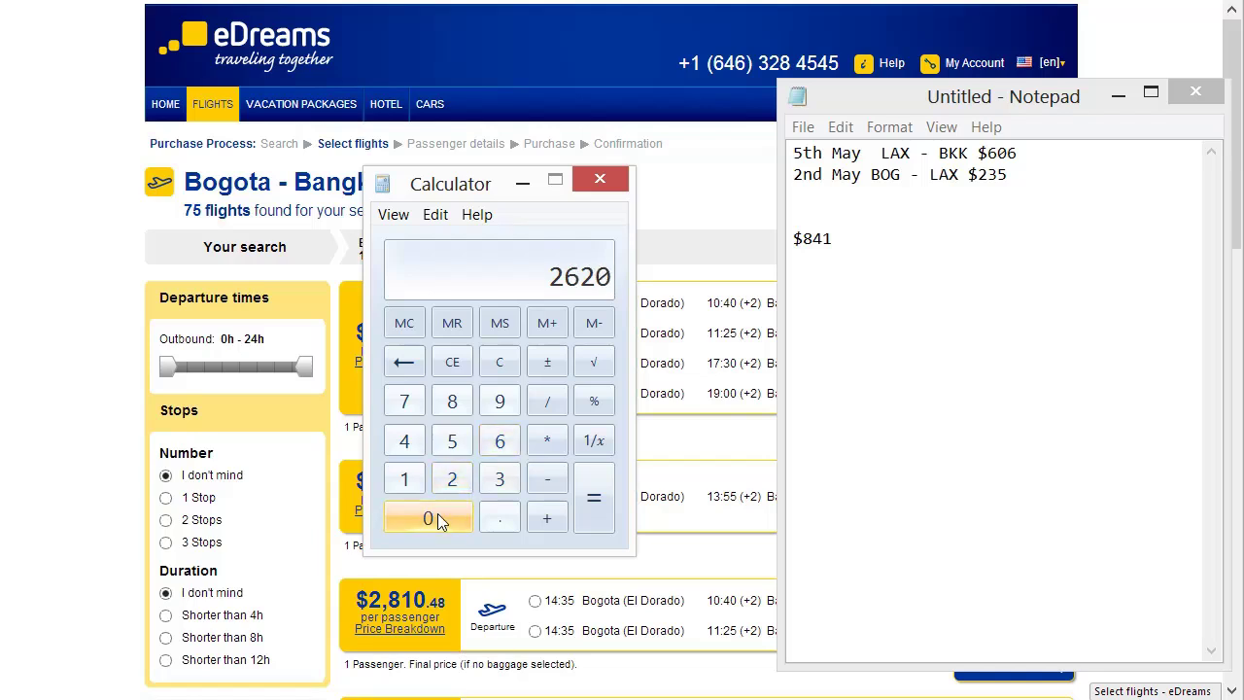
{"action": "left_click", "coordinate": [541, 480]}
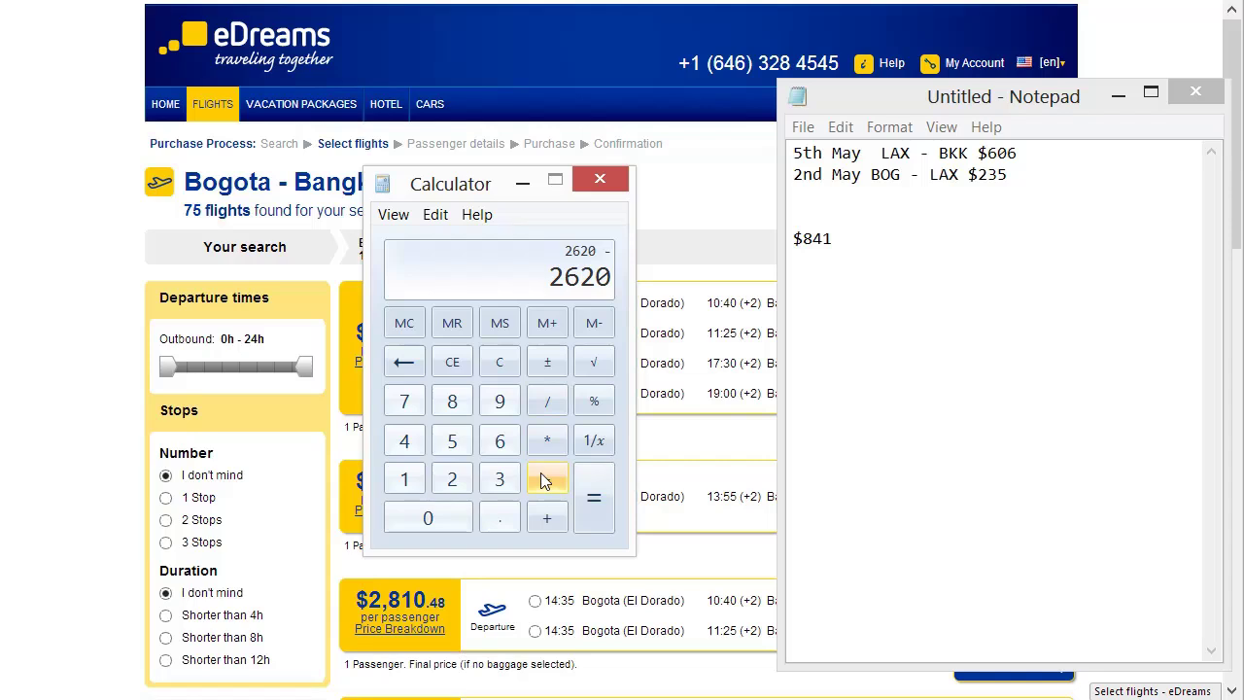
{"action": "left_click", "coordinate": [454, 402]}
{"action": "left_click", "coordinate": [406, 444]}
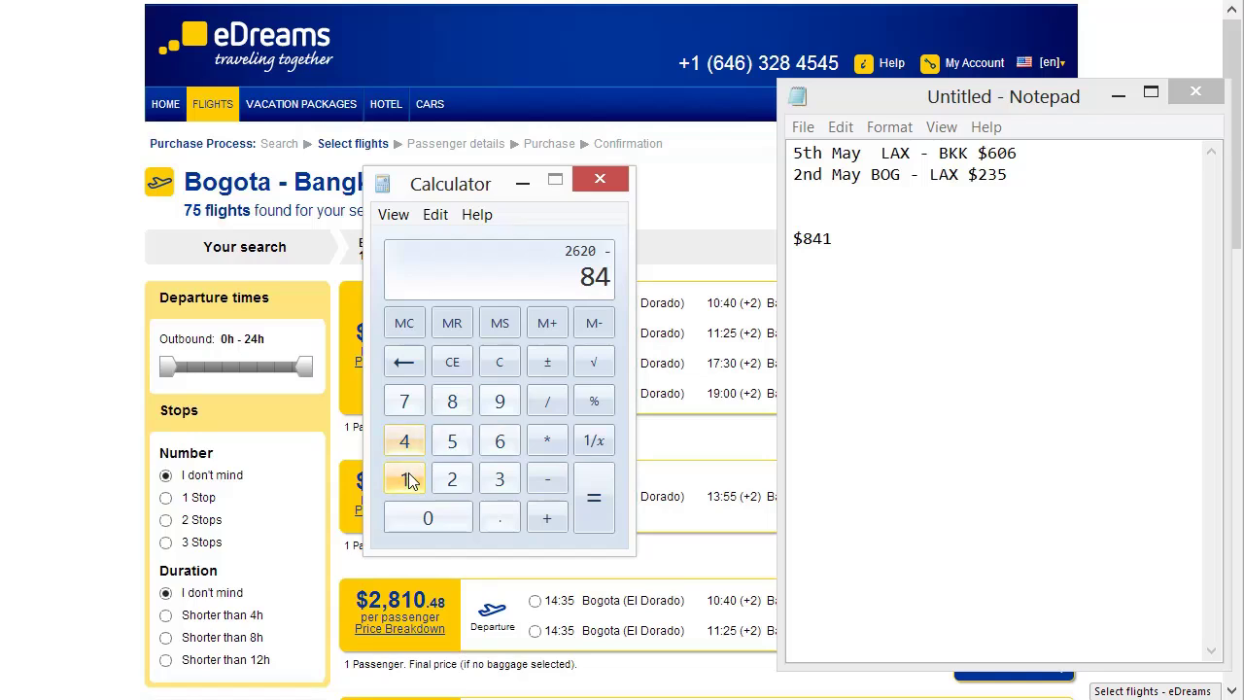
{"action": "left_click", "coordinate": [408, 480]}
{"action": "left_click", "coordinate": [586, 514]}
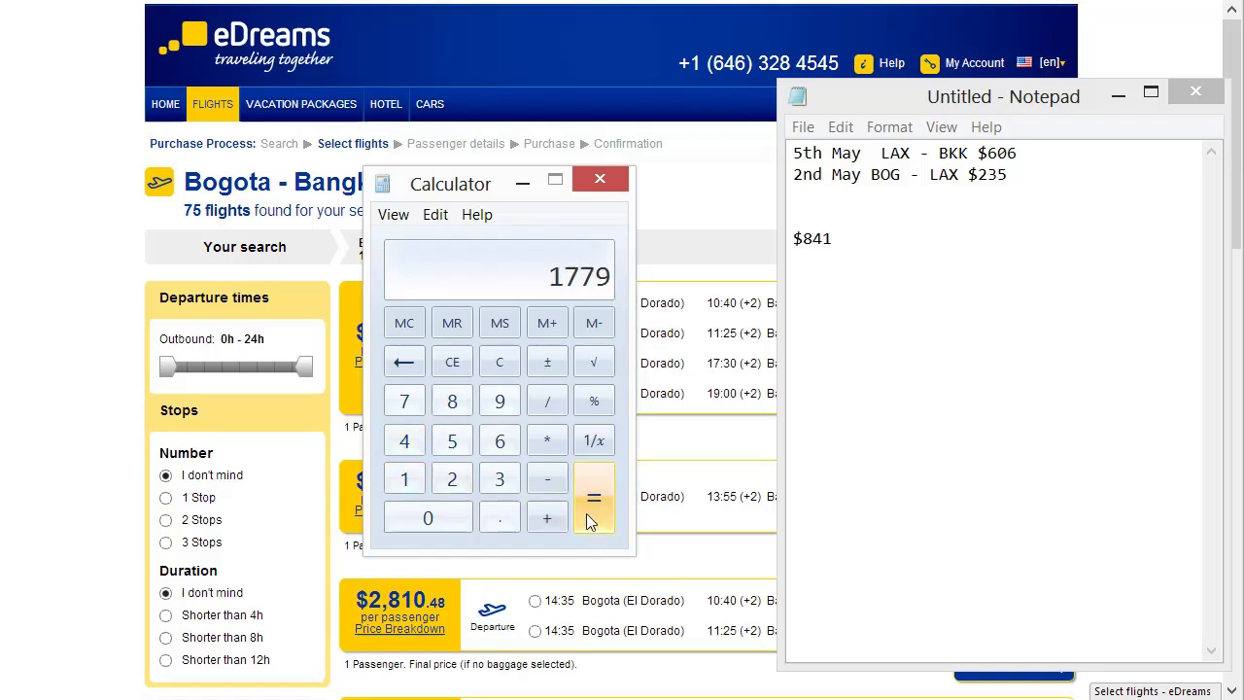
Step: Add the line "$1799 Saving!" below the $841 total in the Notepad notes
{"action": "left_click", "coordinate": [857, 243]}
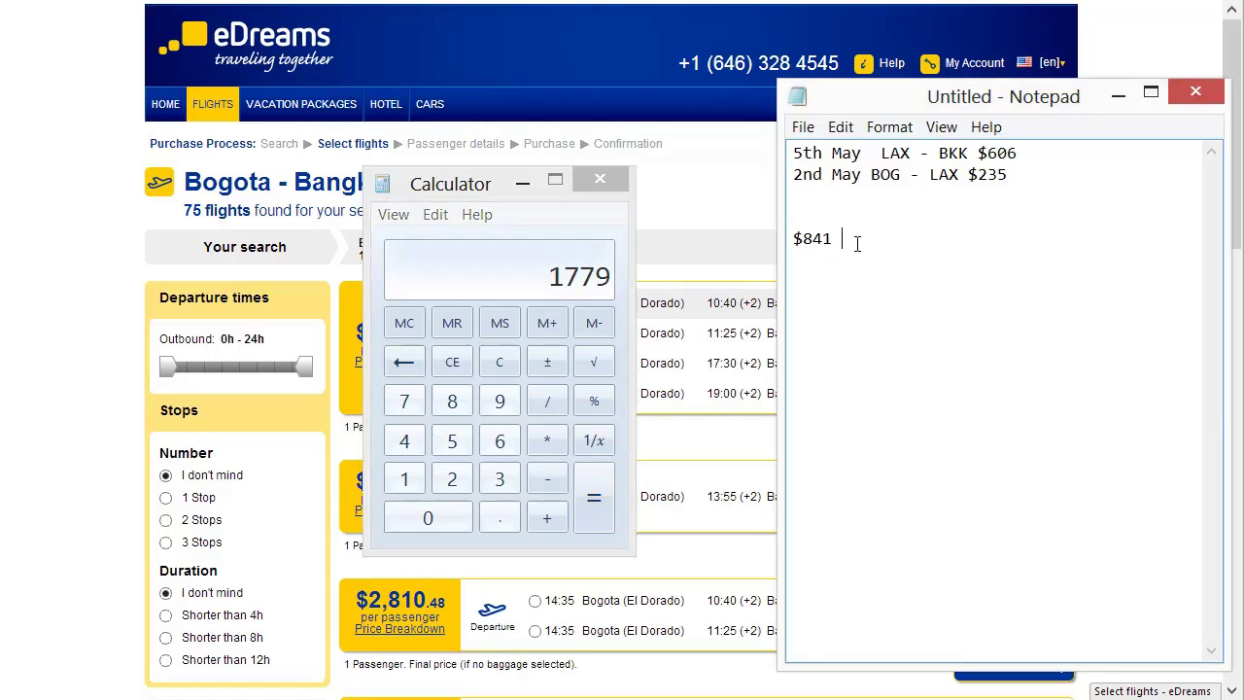
{"action": "key", "text": "Return"}
{"action": "type", "text": "$1799"}
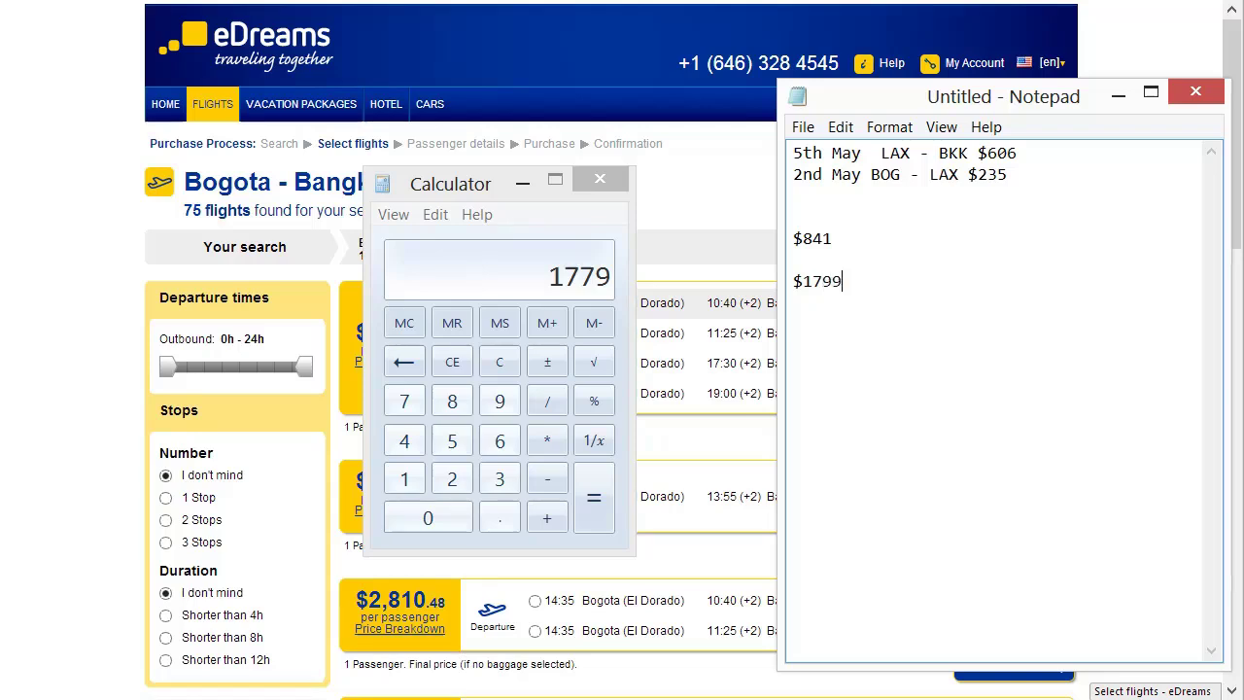
{"action": "type", "text": " Saving!"}
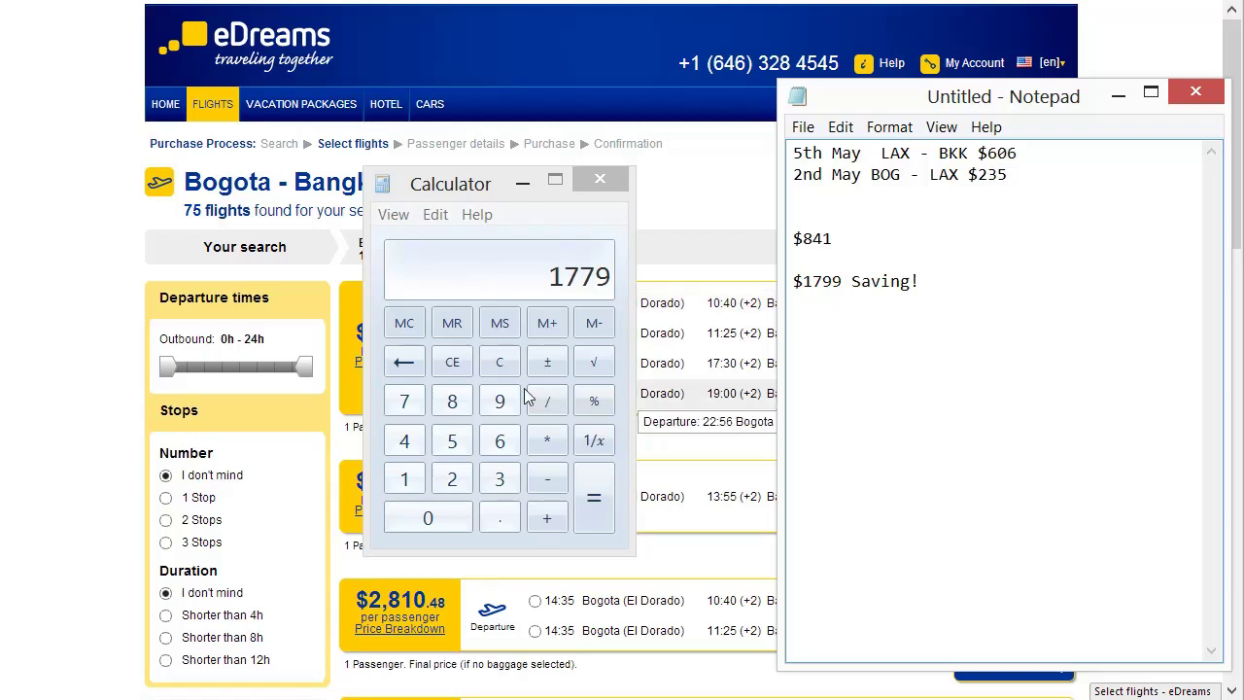
Step: Multiply the calculated saving by 2 in Calculator
{"action": "left_click", "coordinate": [539, 426]}
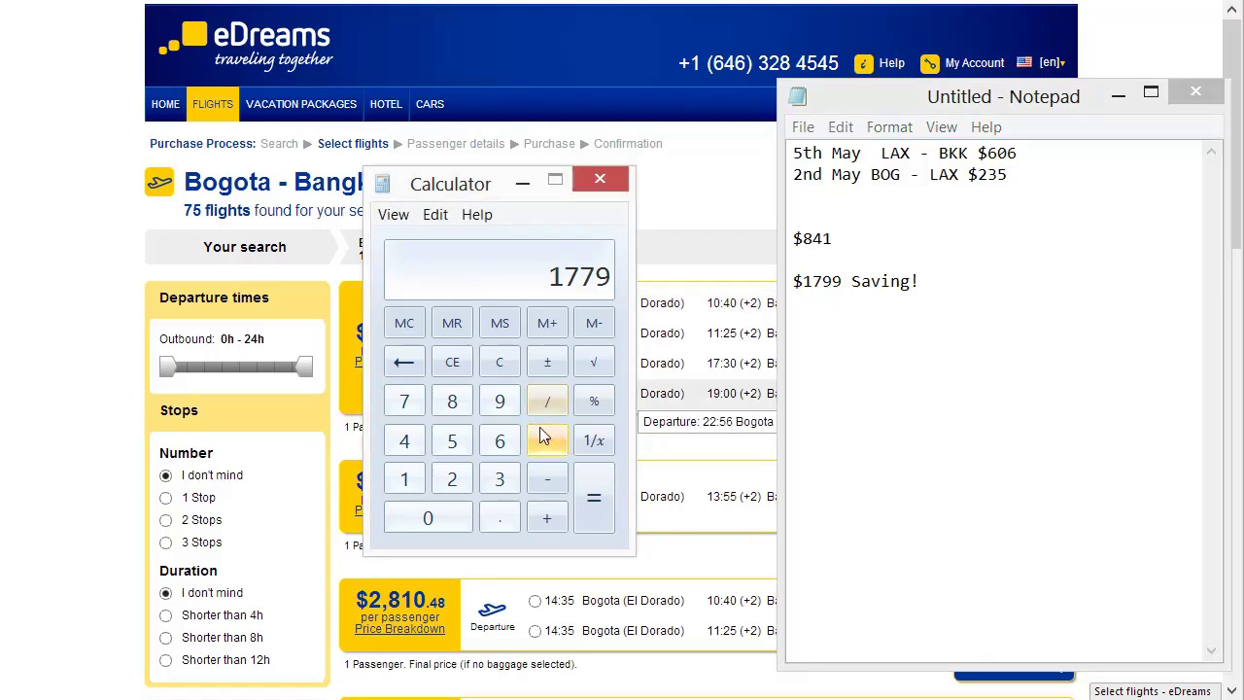
{"action": "left_click", "coordinate": [468, 473]}
{"action": "left_click", "coordinate": [602, 499]}
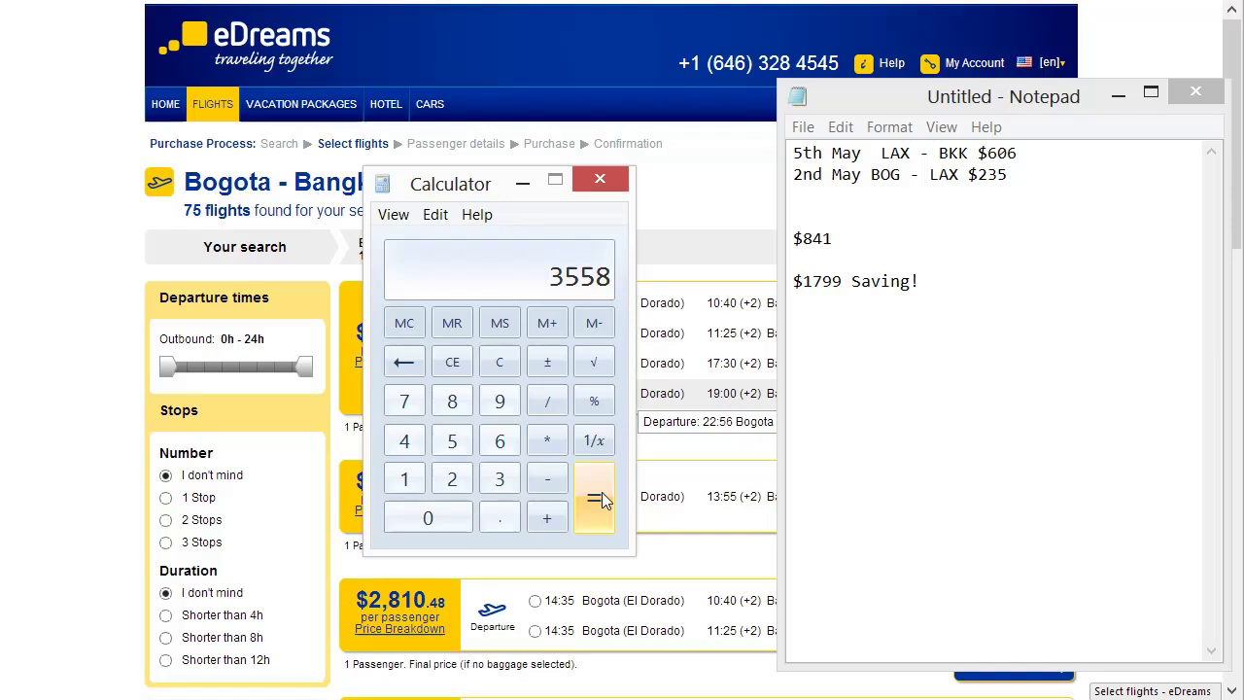
Step: Close Calculator and bring the Notepad flight notes in front of the Los Angeles to Bangkok fare calendar
{"action": "left_click", "coordinate": [600, 183]}
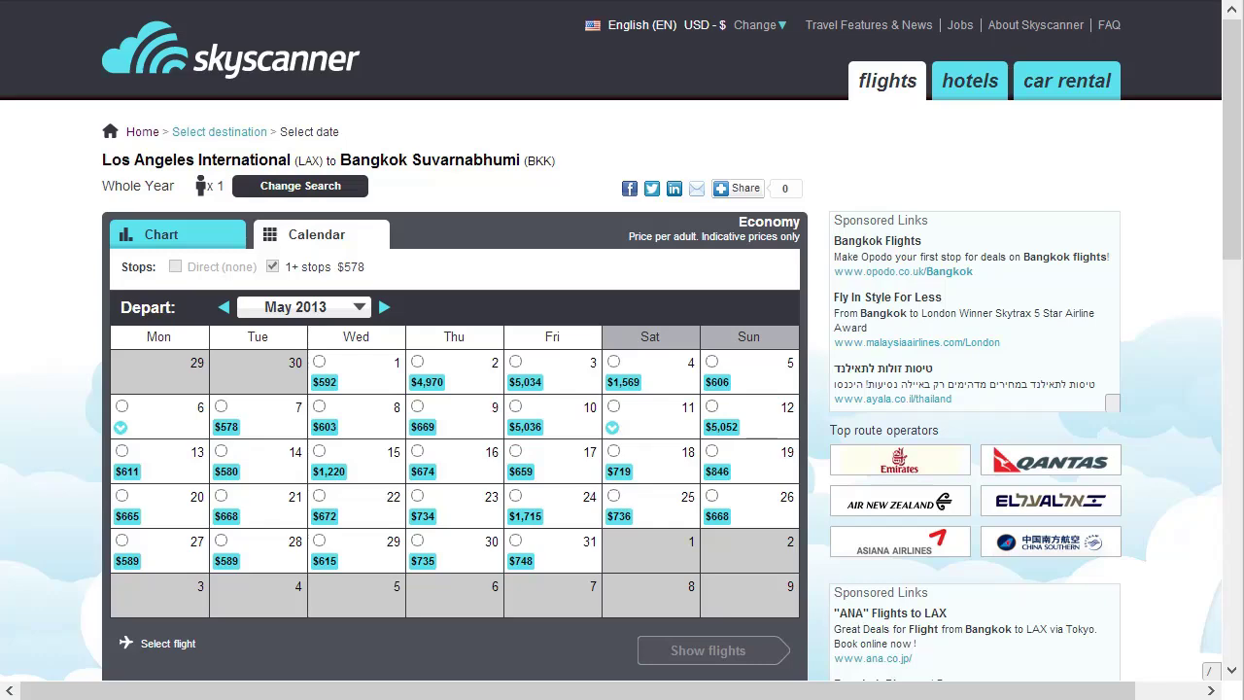
{"action": "mouse_move", "coordinate": [375, 699]}
{"action": "left_click", "coordinate": [505, 685]}
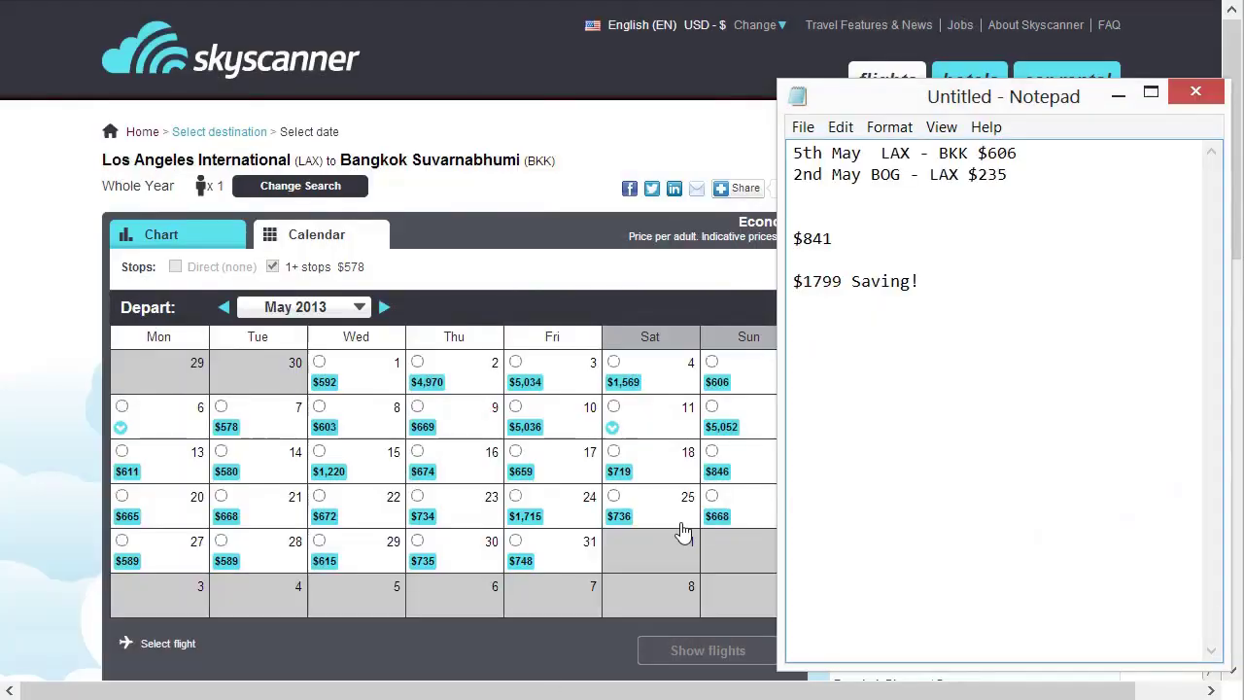